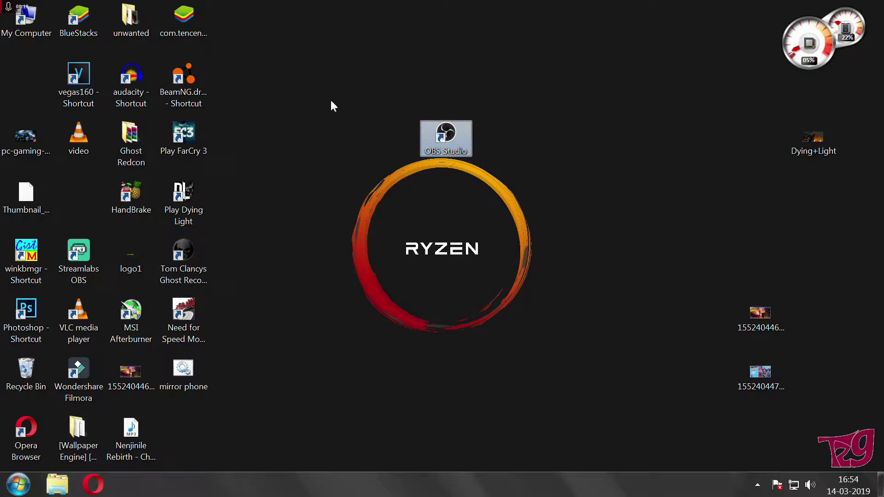
# Launch OBS Studio from the desktop
pyautogui.click(522, 108)
pyautogui.doubleClick(454, 135)
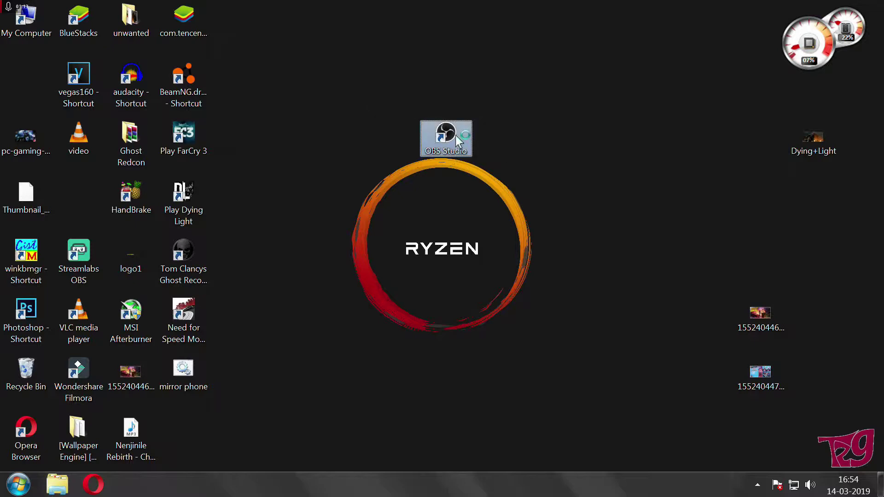
pyautogui.click(471, 273)
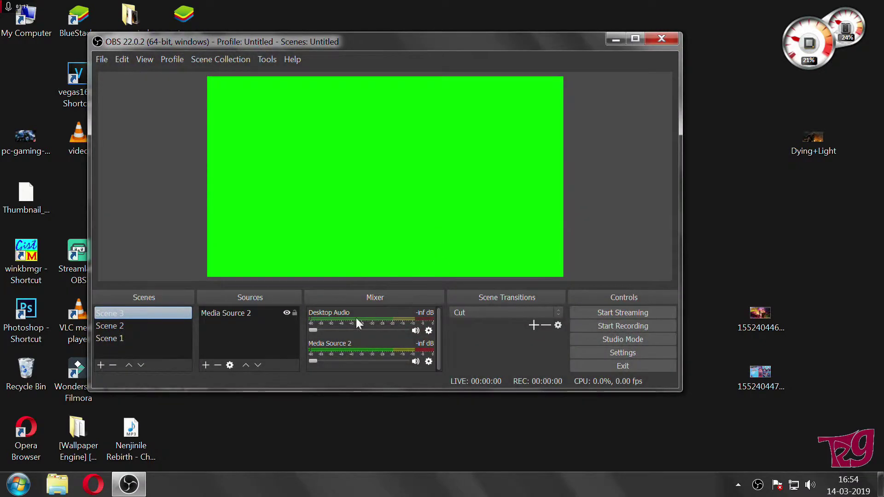
# Remove Scene 1 and Scene 2 from the scene list, confirming each removal
pyautogui.rightClick(152, 335)
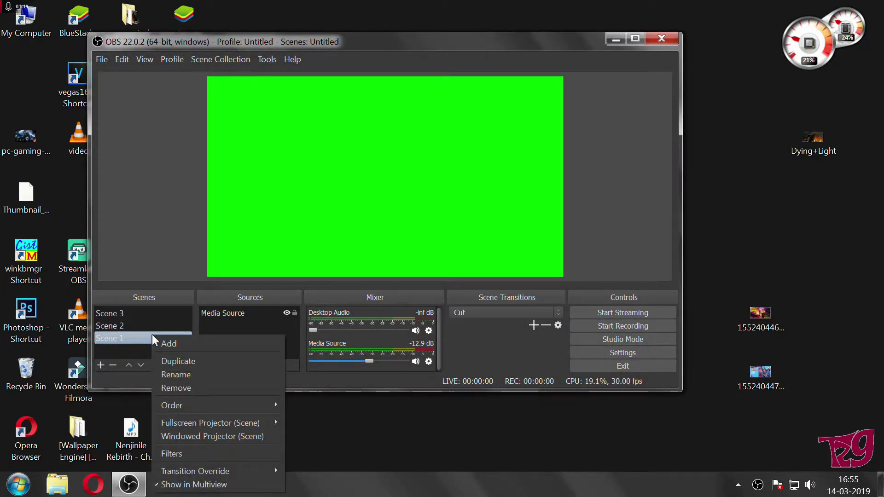
pyautogui.click(114, 366)
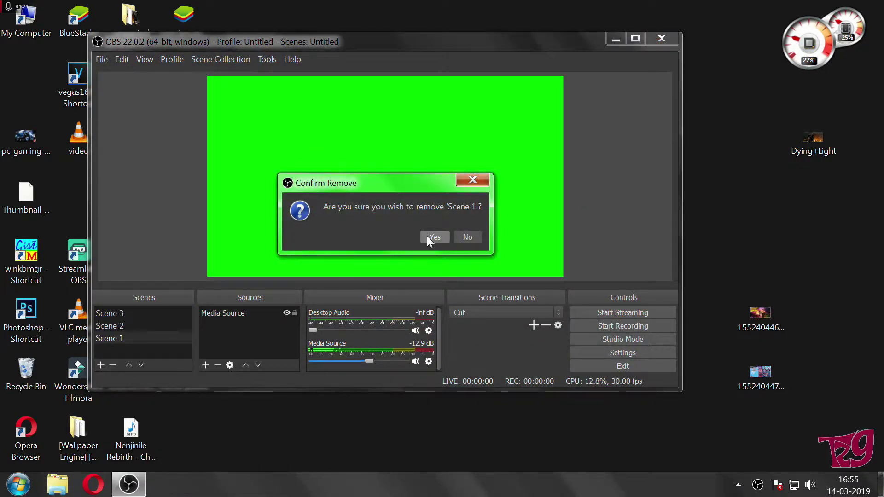
pyautogui.click(428, 236)
pyautogui.rightClick(162, 324)
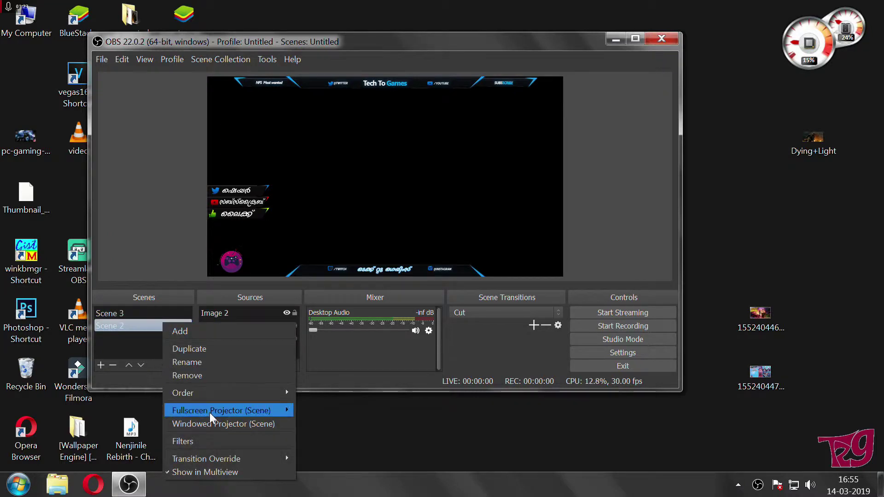
pyautogui.click(200, 377)
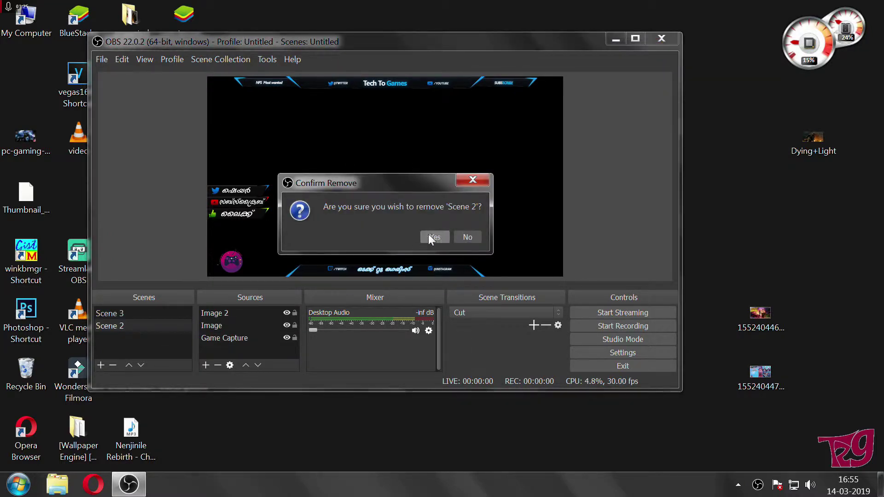
pyautogui.click(433, 237)
# Try to remove Scene 3 from the scene list
pyautogui.rightClick(165, 310)
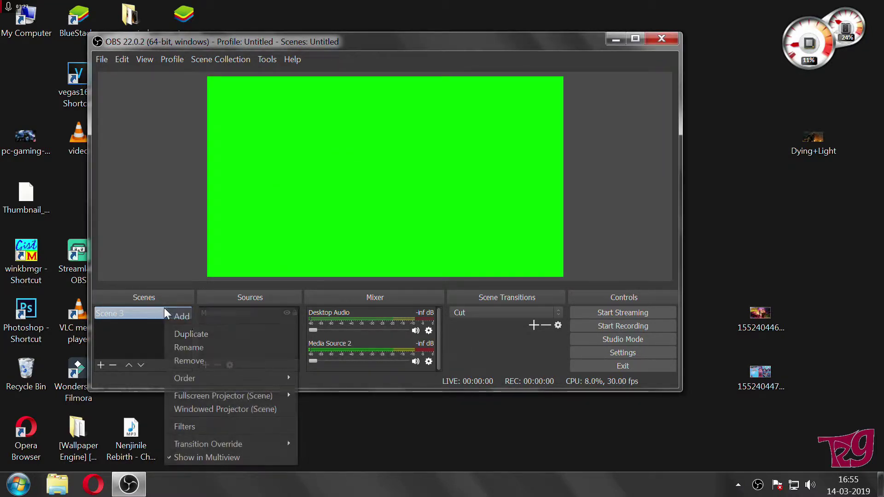
pyautogui.click(204, 362)
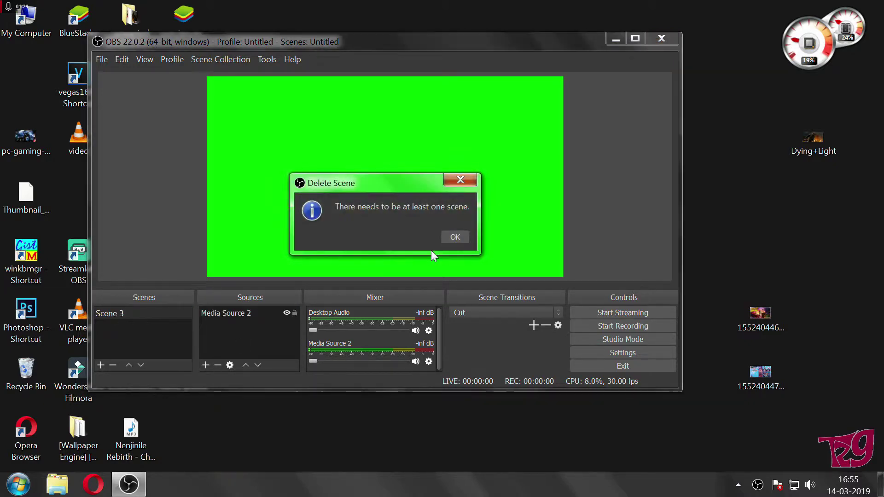
pyautogui.click(456, 236)
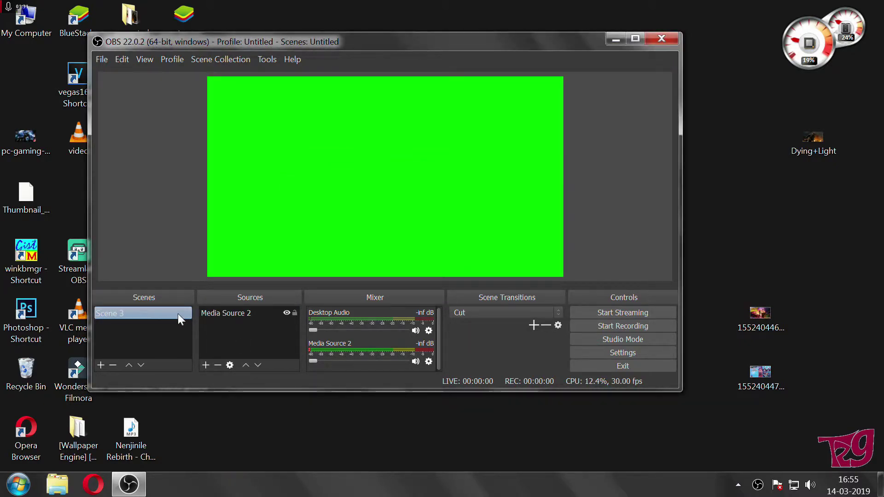
# Rename Scene 3 as "Scene 1"
pyautogui.rightClick(178, 314)
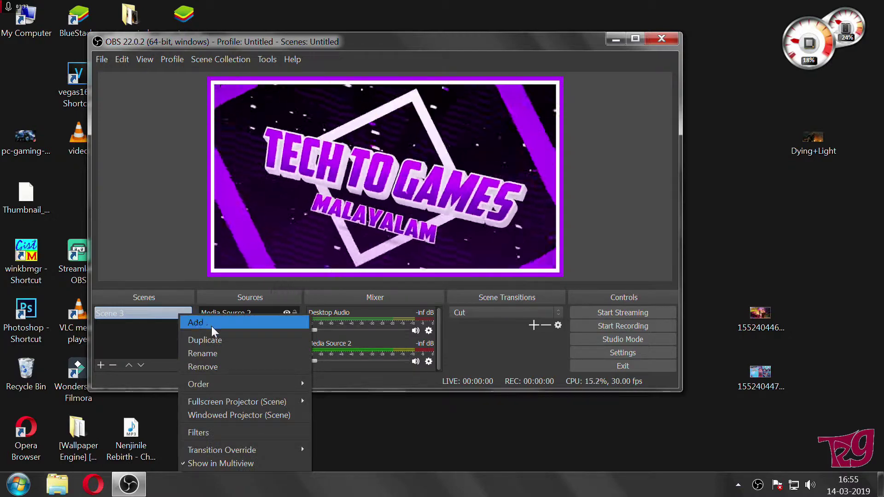
pyautogui.press('Escape')
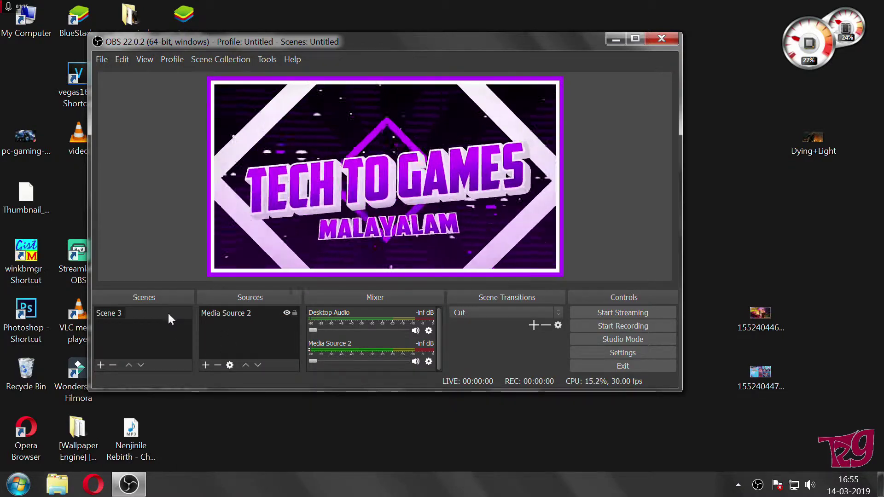
pyautogui.press('BackSpace')
pyautogui.press('BackSpace')
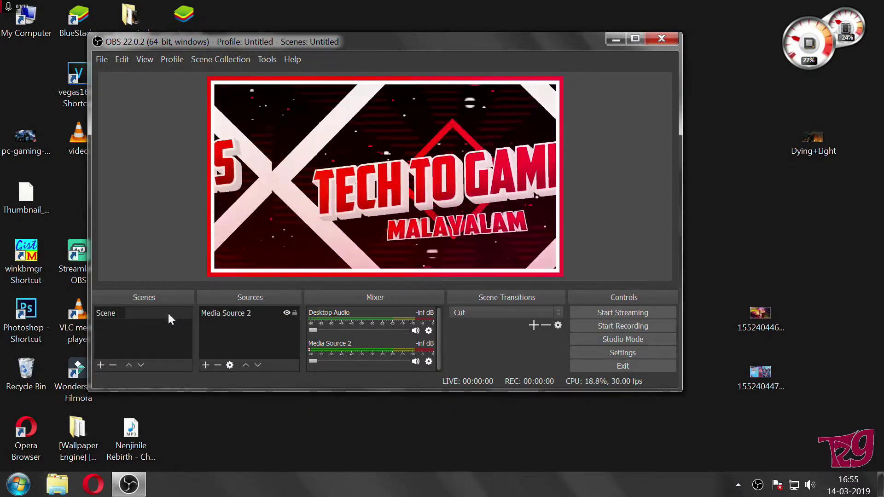
pyautogui.write('1')
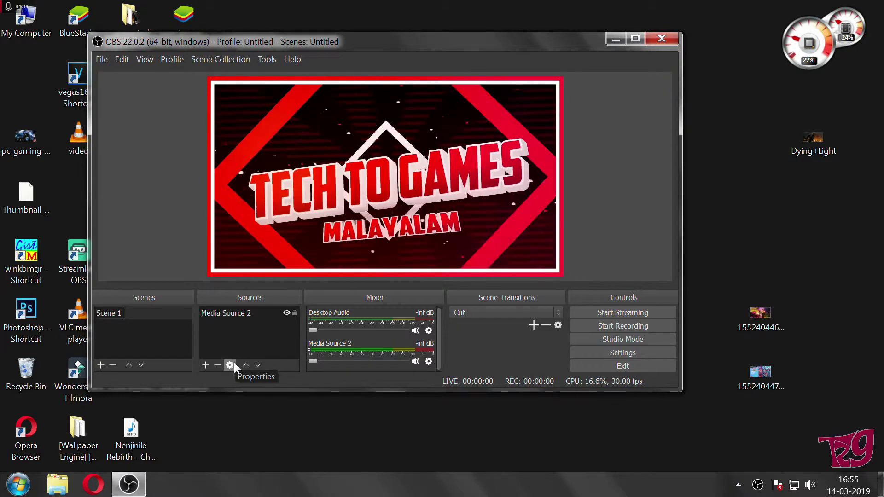
pyautogui.press('Return')
# Remove Media Source 2 from the scene's sources and confirm the removal
pyautogui.click(225, 311)
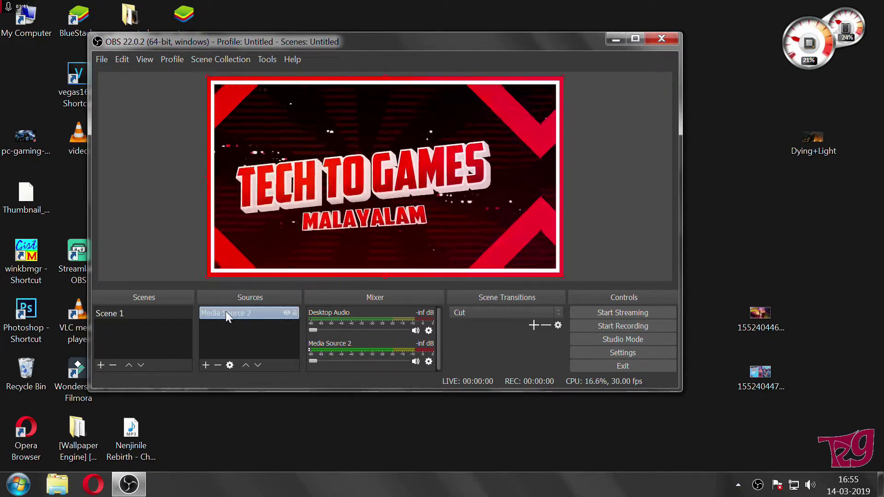
pyautogui.rightClick(226, 311)
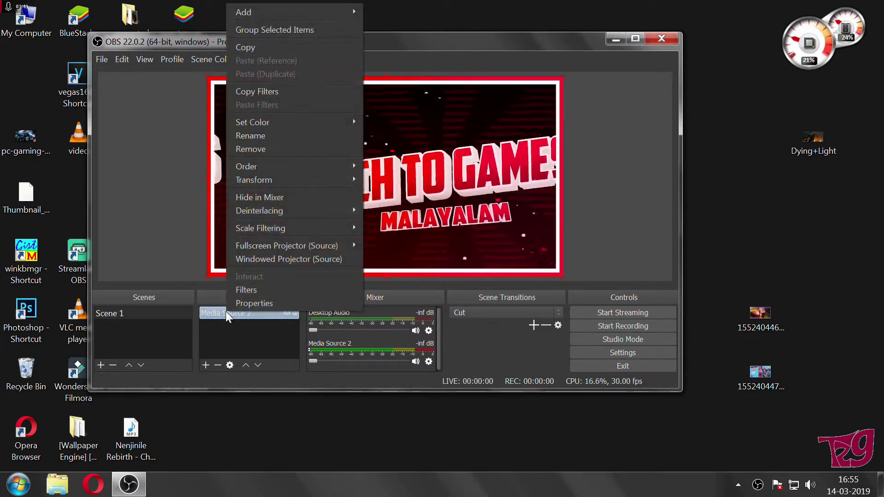
pyautogui.click(244, 154)
pyautogui.click(447, 239)
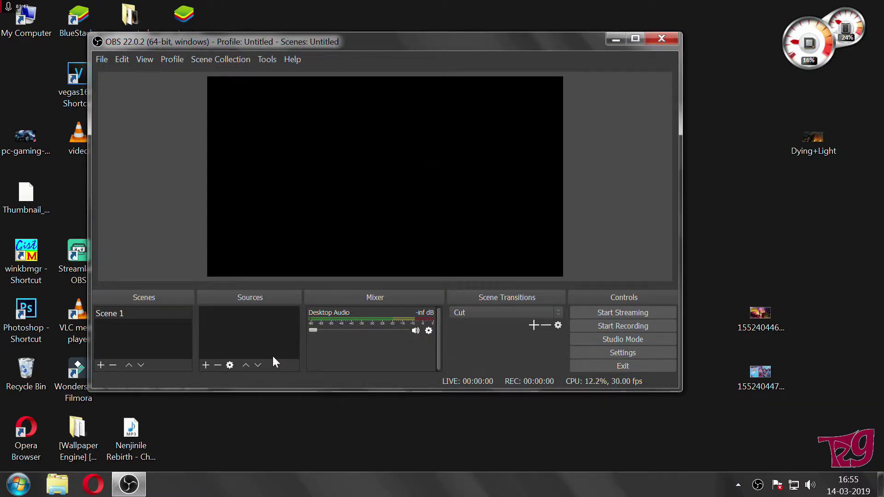
pyautogui.click(206, 365)
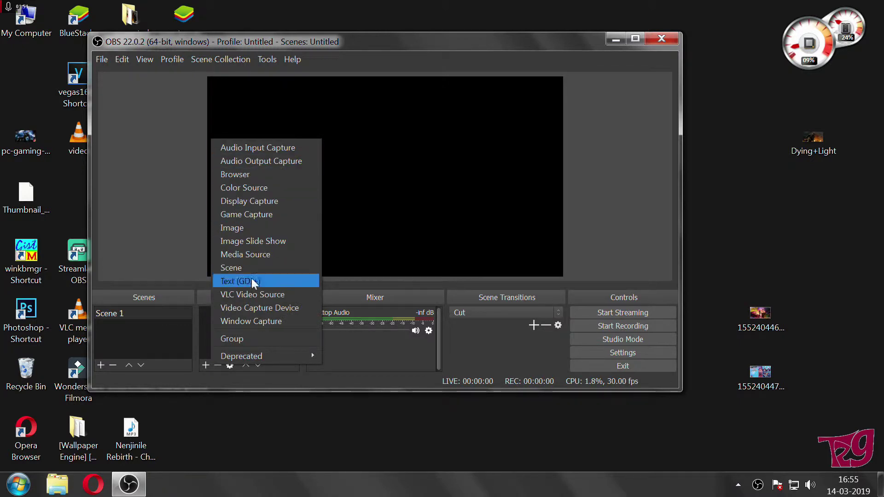
pyautogui.click(203, 339)
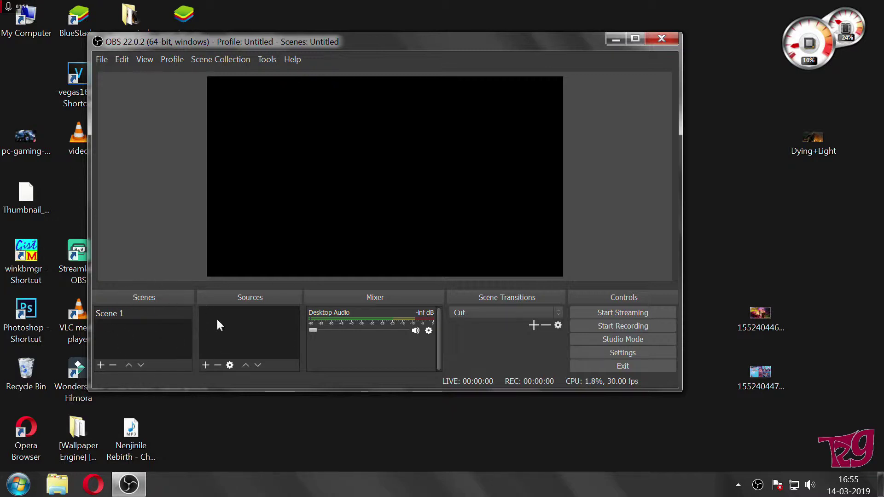
# Add a new media source to Scene 1, keeping the suggested name "Media Source"
pyautogui.click(128, 313)
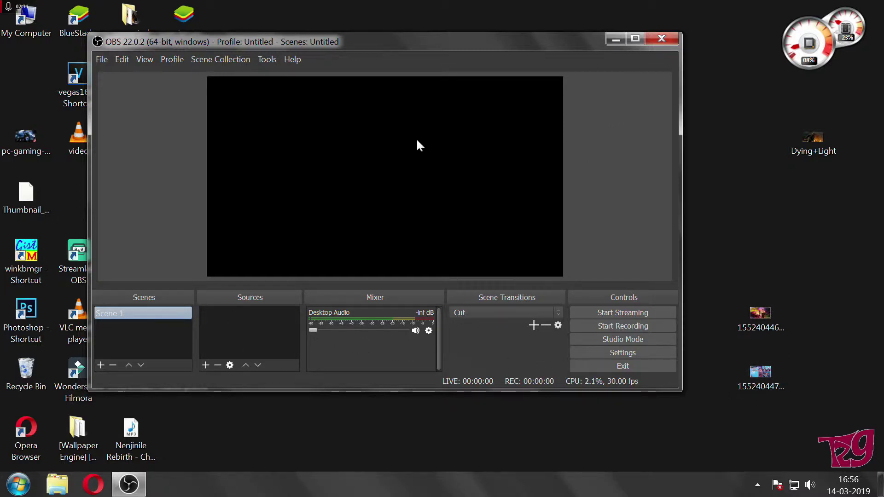
pyautogui.click(206, 365)
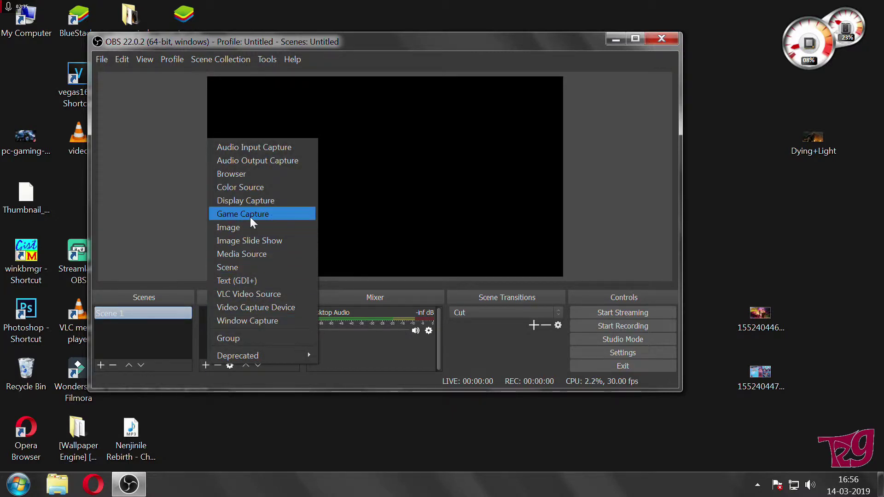
pyautogui.click(248, 254)
pyautogui.click(407, 280)
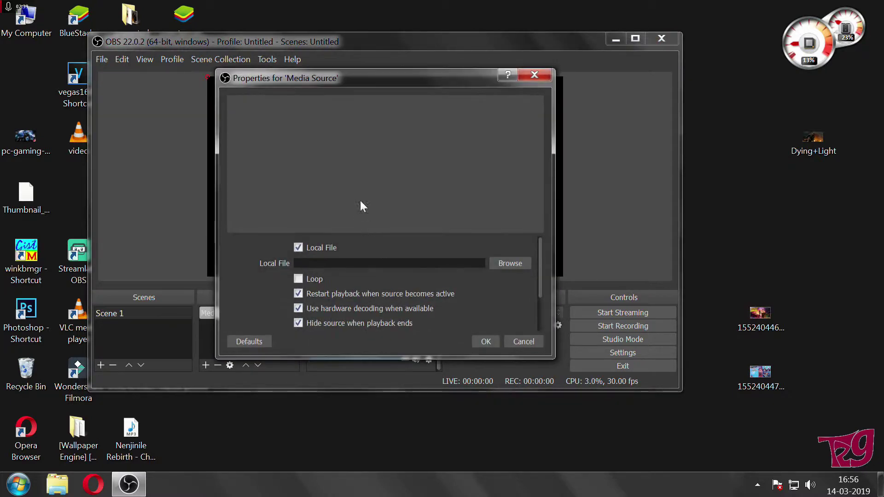
# Choose video.mkv from the desktop as the media source's local file and accept its properties
pyautogui.click(509, 260)
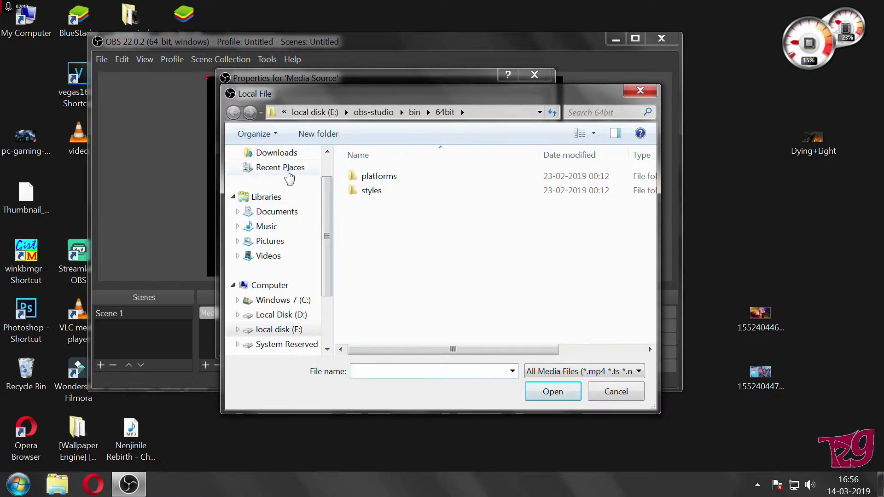
pyautogui.click(290, 168)
pyautogui.click(287, 171)
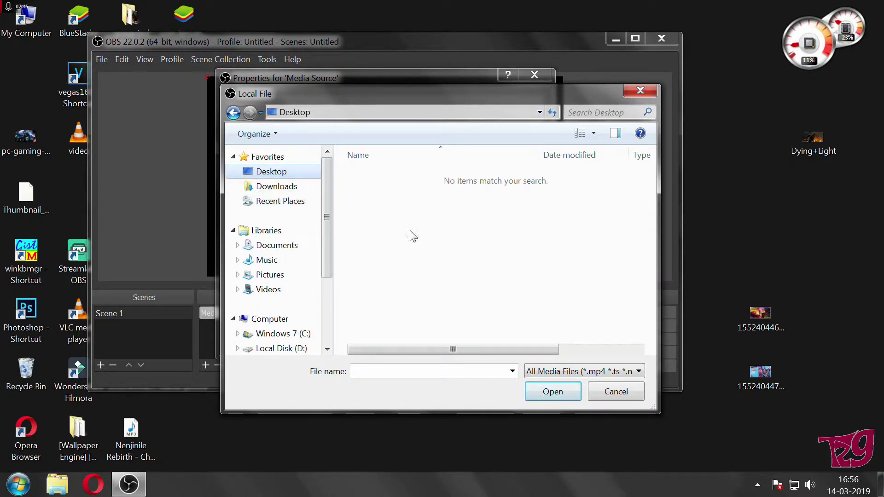
pyautogui.moveTo(325, 180); pyautogui.dragTo(327, 299)
pyautogui.scroll(-3, 447, 280)
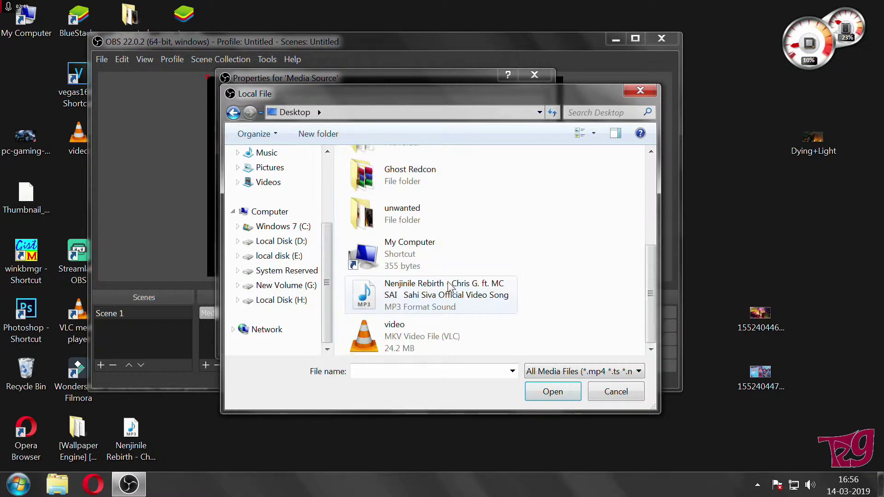
pyautogui.click(439, 337)
pyautogui.click(548, 390)
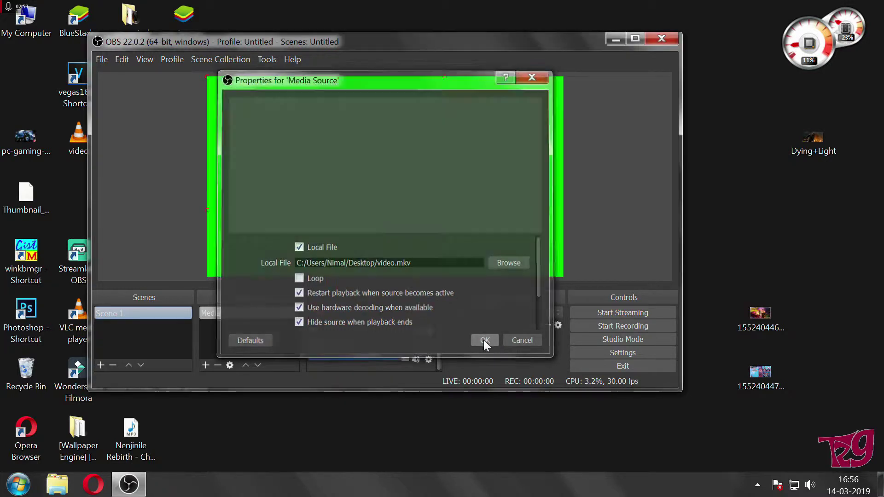
pyautogui.click(484, 340)
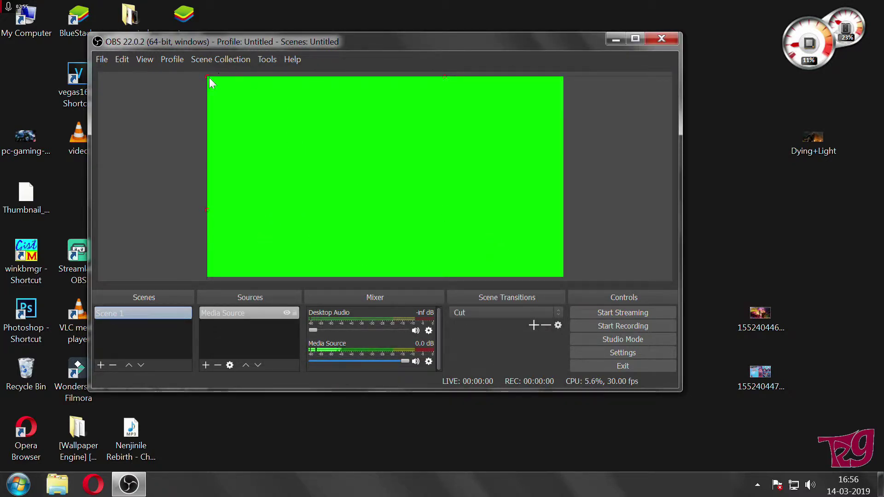
# Shrink the video in the preview to about three quarters of the canvas width and align it with the canvas's upper-left corner
pyautogui.moveTo(208, 77); pyautogui.dragTo(308, 133)
pyautogui.moveTo(374, 230); pyautogui.dragTo(252, 134)
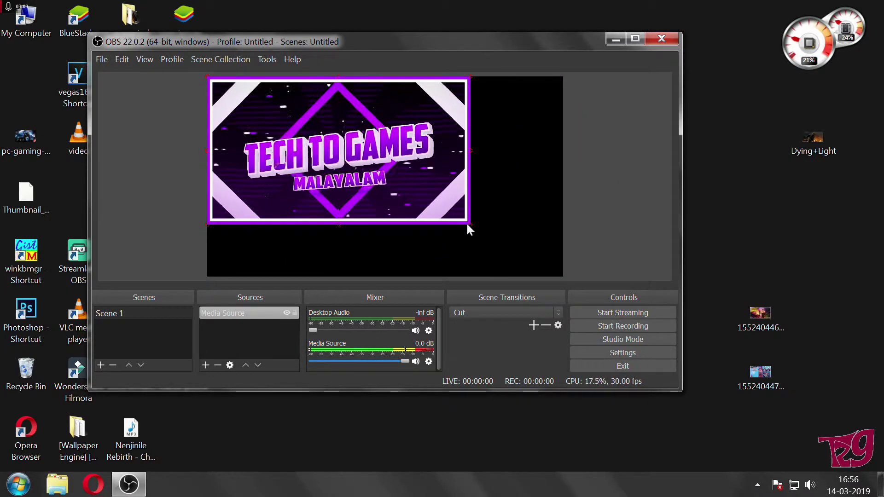
pyautogui.moveTo(467, 227)
pyautogui.mouseDown()
pyautogui.moveTo(489, 241)
pyautogui.moveTo(469, 228)
pyautogui.mouseUp()
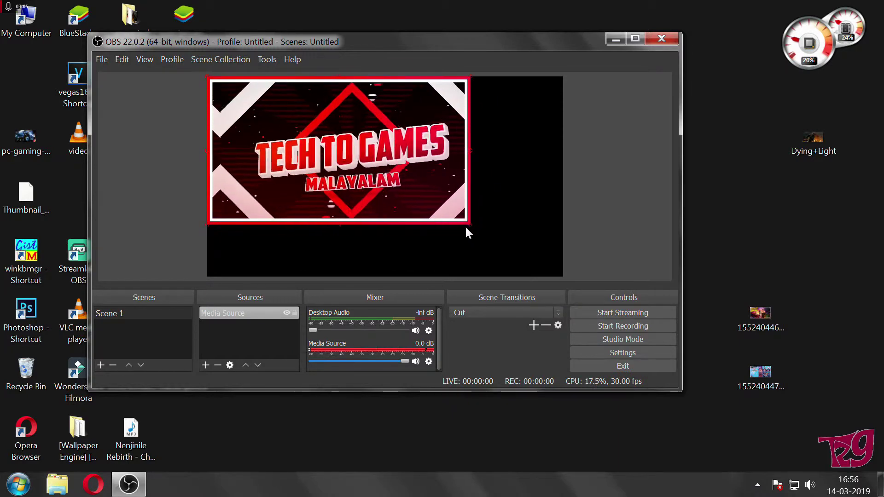
# Lower the media source's volume to about -78.1 dB and enlarge its video to fill the whole canvas
pyautogui.moveTo(401, 361); pyautogui.dragTo(314, 357)
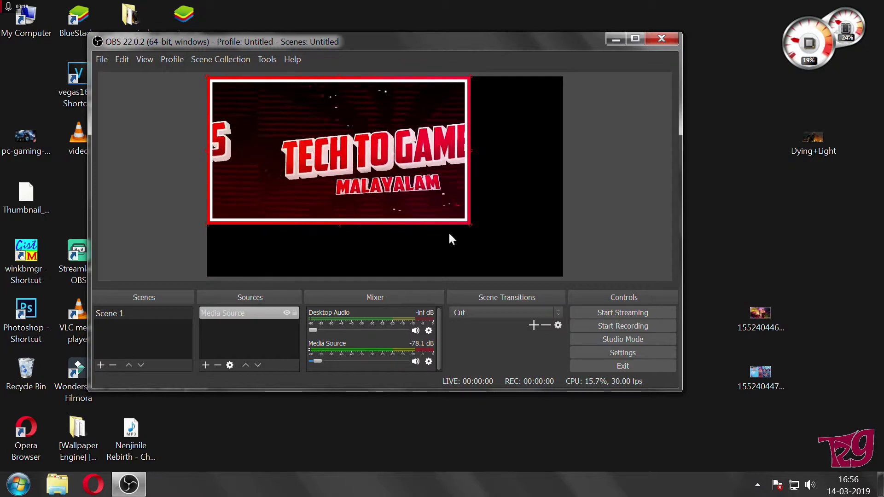
pyautogui.moveTo(469, 225); pyautogui.dragTo(553, 276)
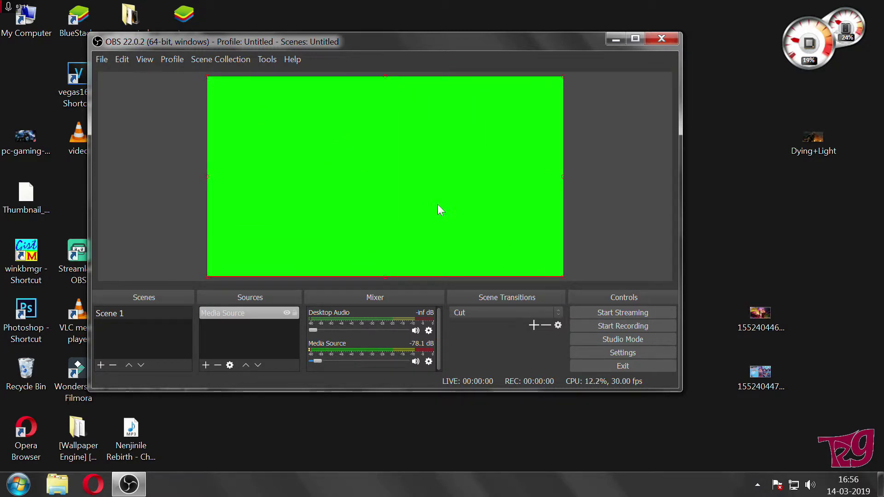
pyautogui.click(171, 167)
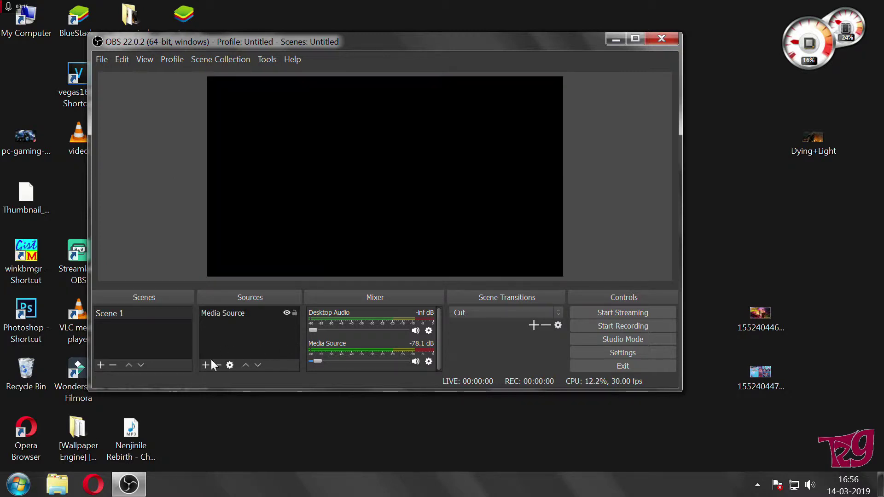
# Add a second scene named "Scene 2"
pyautogui.click(102, 365)
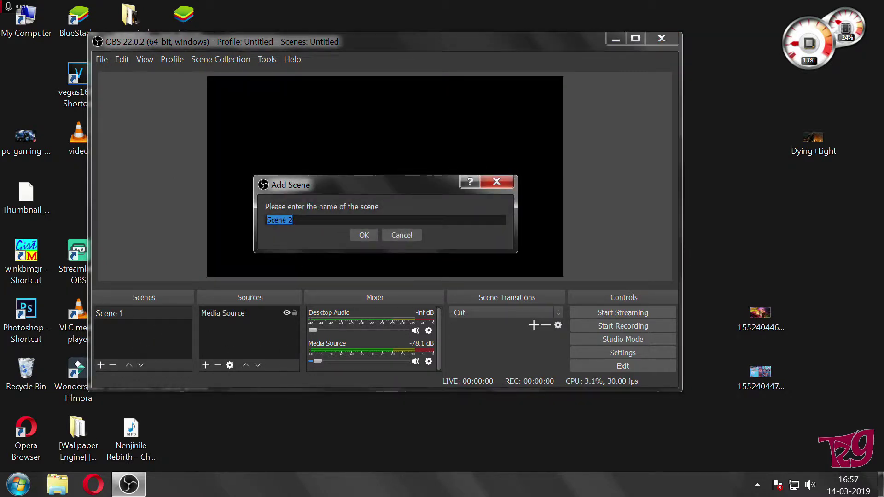
pyautogui.click(371, 234)
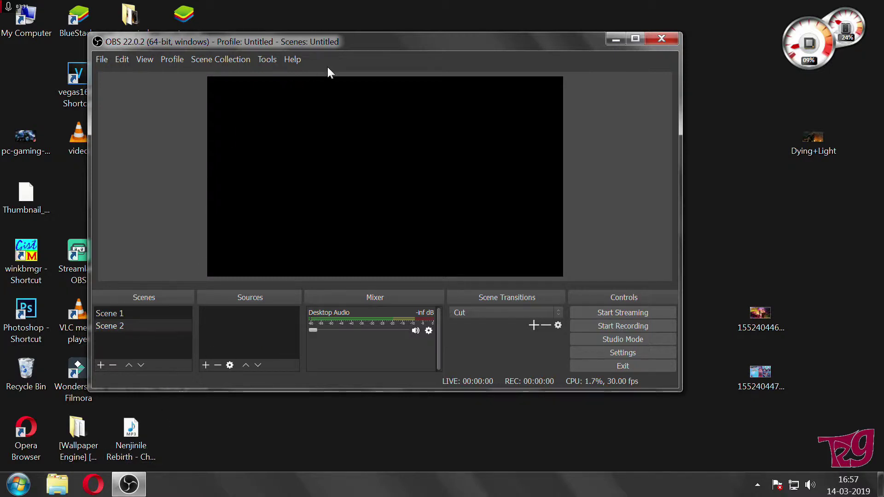
# Move the OBS window clear of the desktop icons and launch BlueStacks
pyautogui.moveTo(346, 40); pyautogui.dragTo(495, 62)
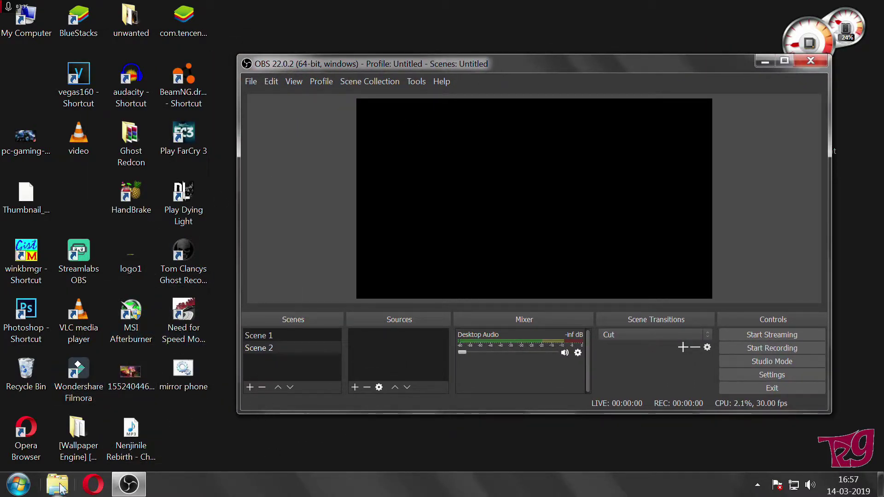
pyautogui.click(85, 34)
pyautogui.doubleClick(85, 34)
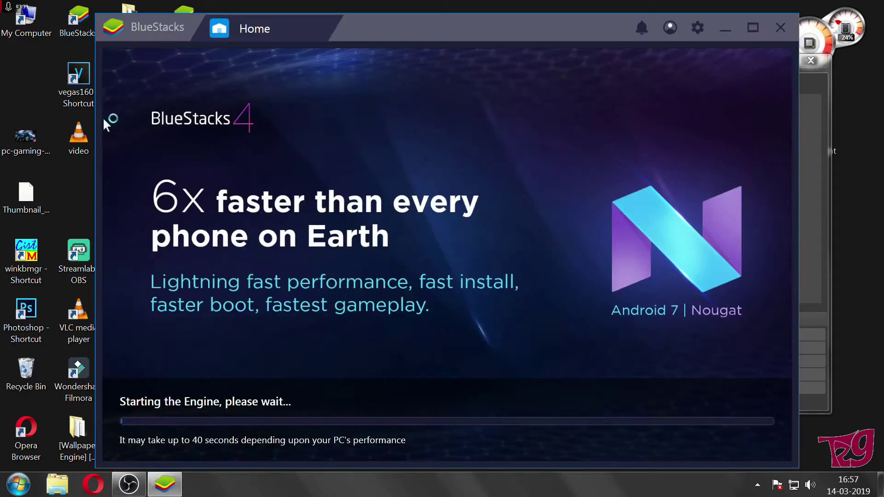
pyautogui.click(820, 136)
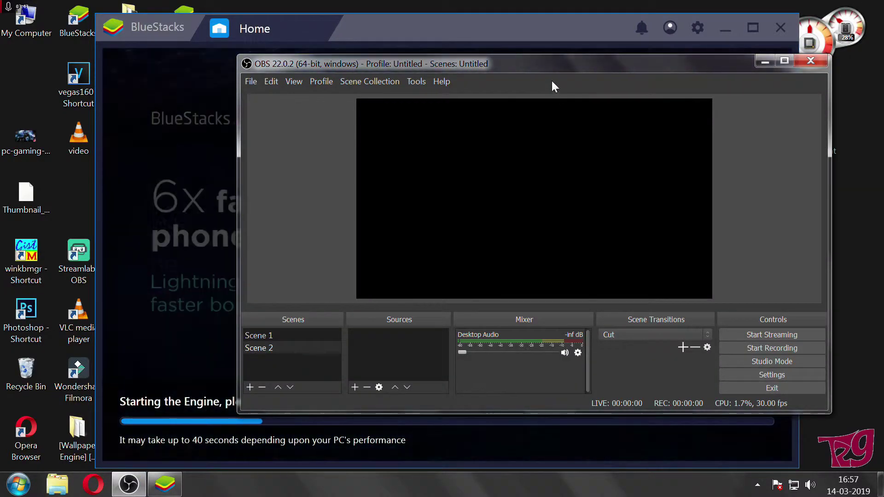
pyautogui.moveTo(544, 65); pyautogui.dragTo(558, 63)
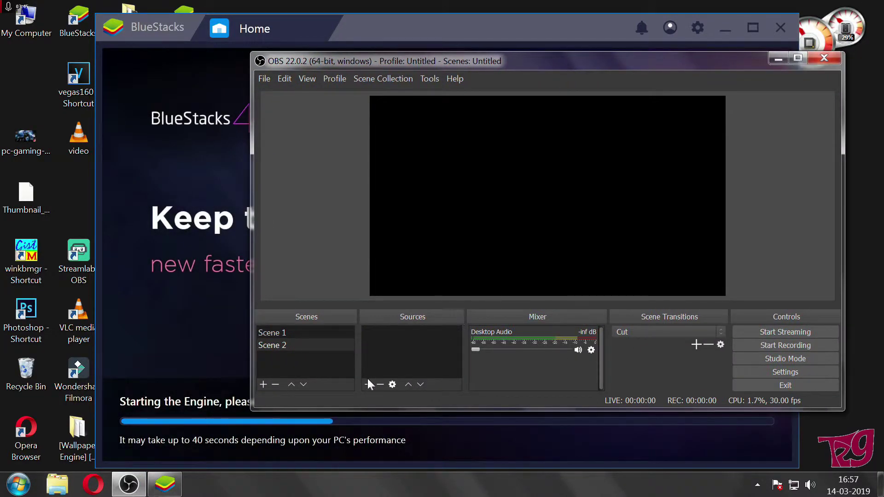
pyautogui.click(372, 26)
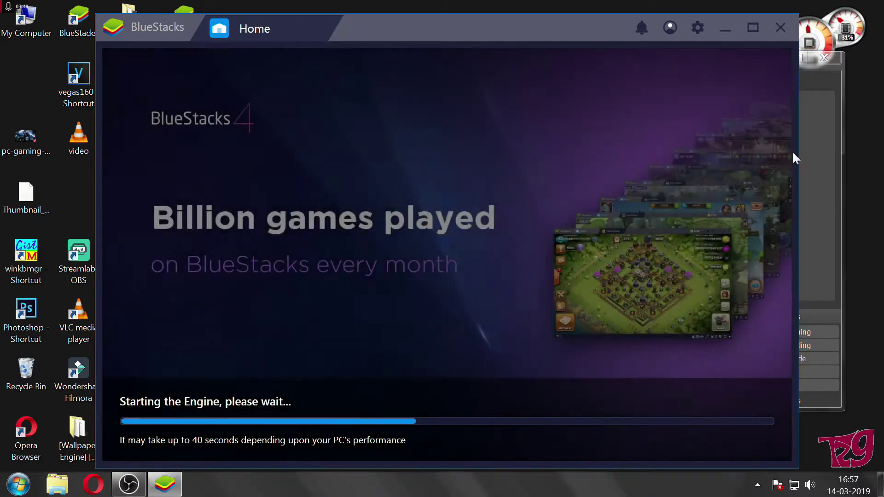
pyautogui.click(806, 151)
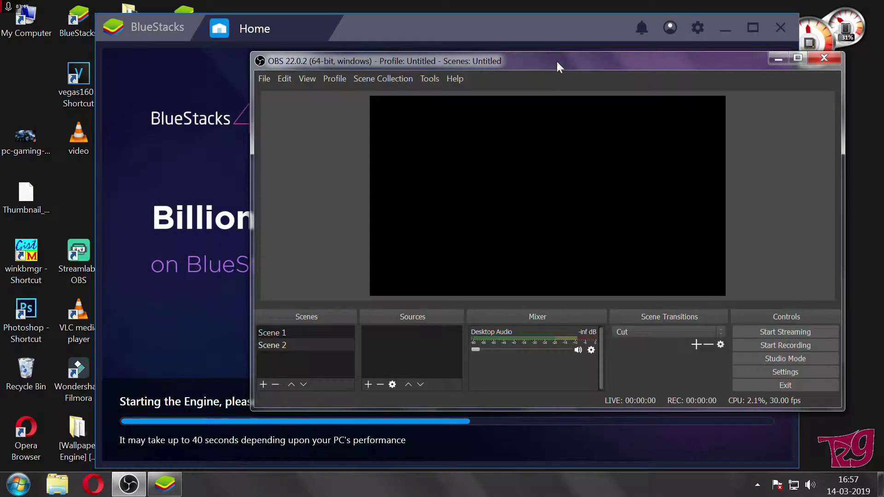
pyautogui.moveTo(556, 62); pyautogui.dragTo(575, 60)
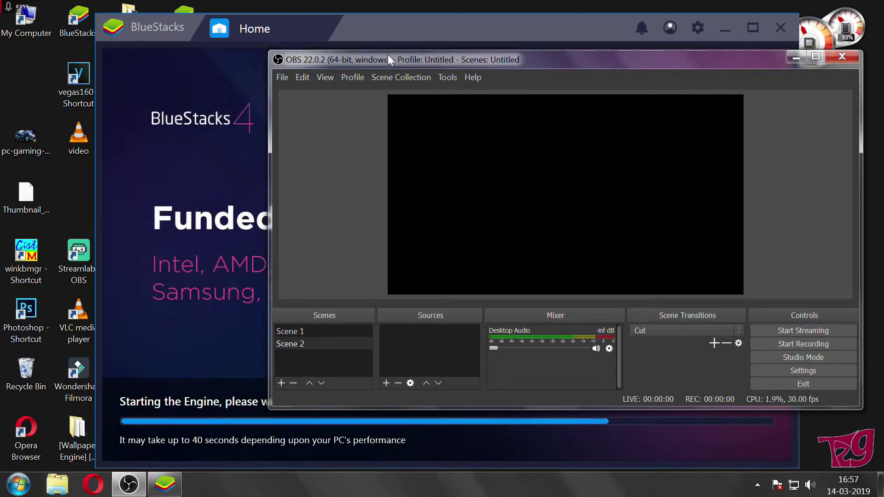
pyautogui.click(463, 35)
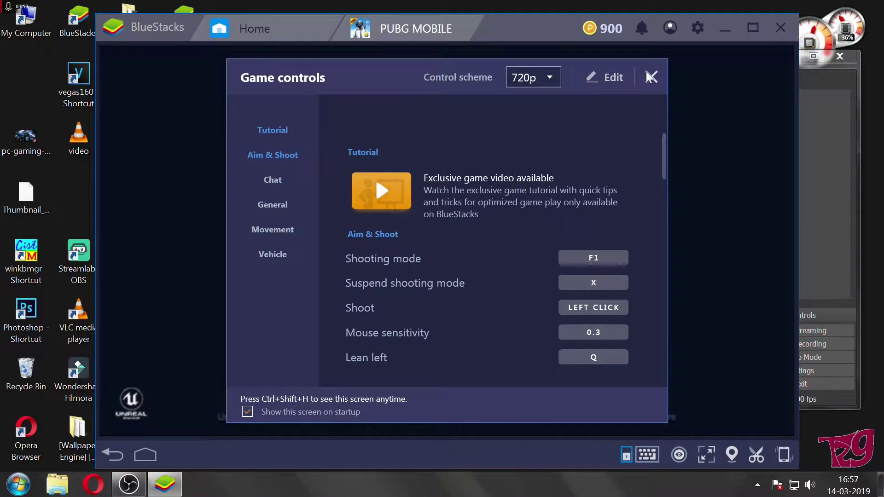
# Close the Game controls overview in BlueStacks and arrange the BlueStacks and OBS windows so both can be reached
pyautogui.click(651, 77)
pyautogui.moveTo(528, 31); pyautogui.dragTo(410, 27)
pyautogui.click(715, 62)
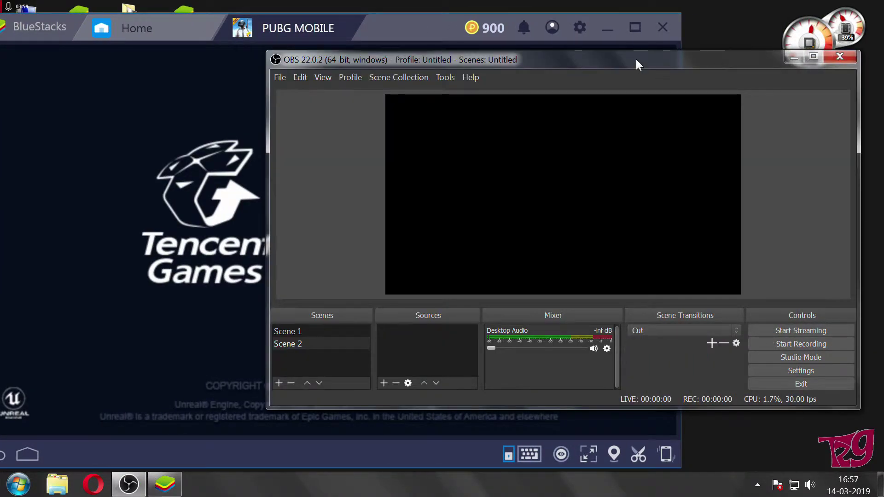
pyautogui.moveTo(636, 59); pyautogui.dragTo(601, 55)
# Add a Window Capture source for [Bluestacks.exe]: BlueStacks to Scene 2, scale it to the full canvas height and shift it toward the centre
pyautogui.click(285, 339)
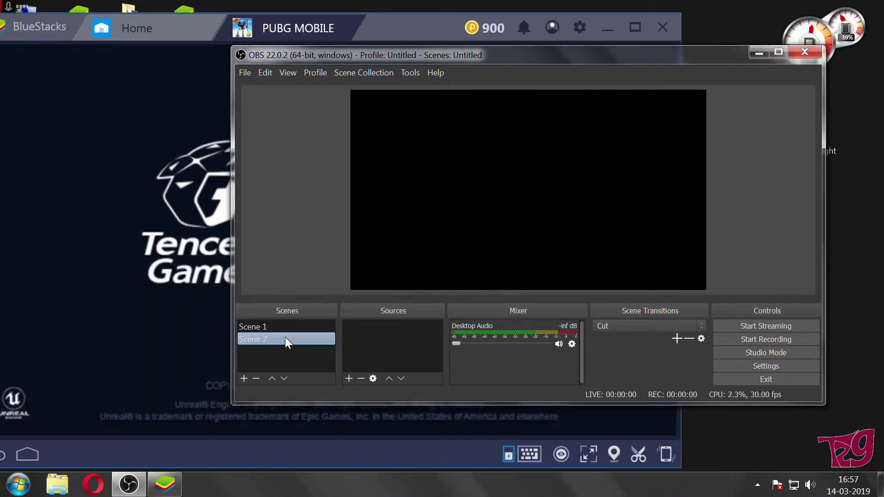
pyautogui.click(349, 379)
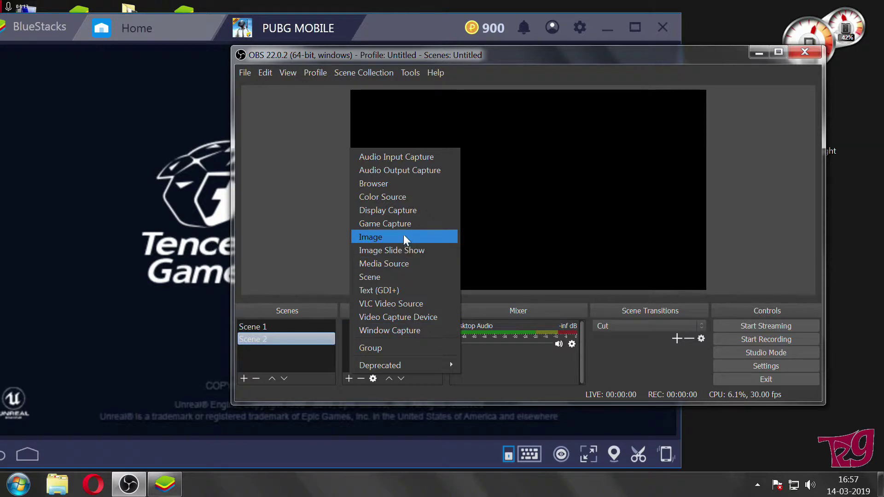
pyautogui.click(406, 328)
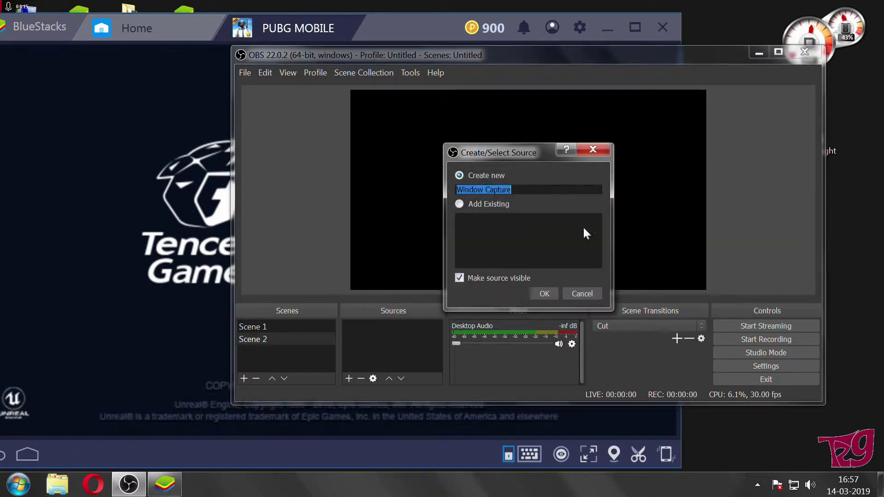
pyautogui.click(546, 293)
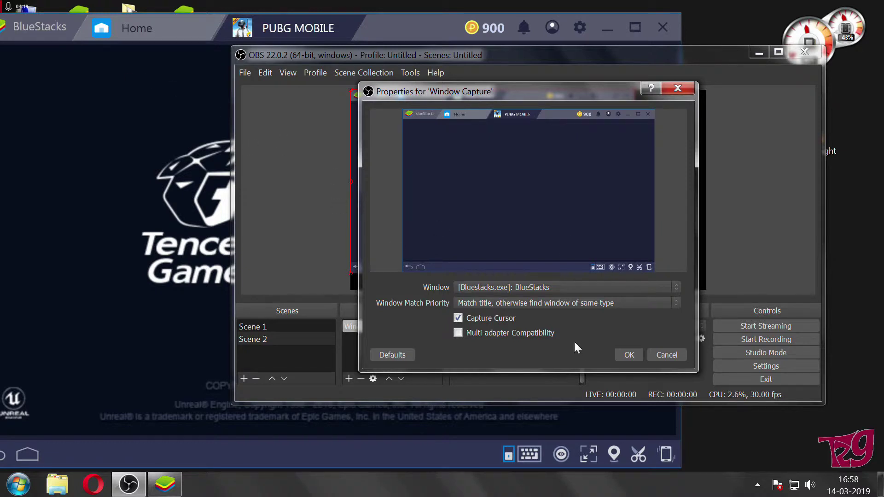
pyautogui.click(628, 355)
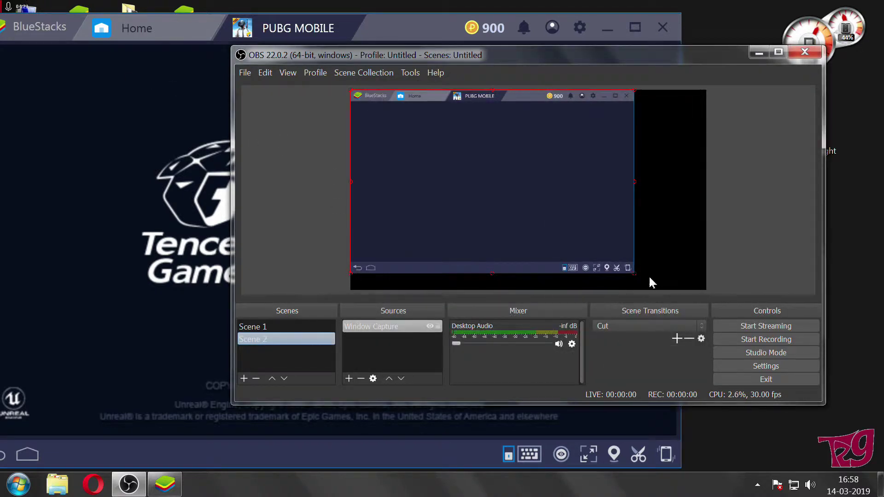
pyautogui.moveTo(637, 276); pyautogui.dragTo(661, 290)
pyautogui.moveTo(545, 216); pyautogui.dragTo(576, 218)
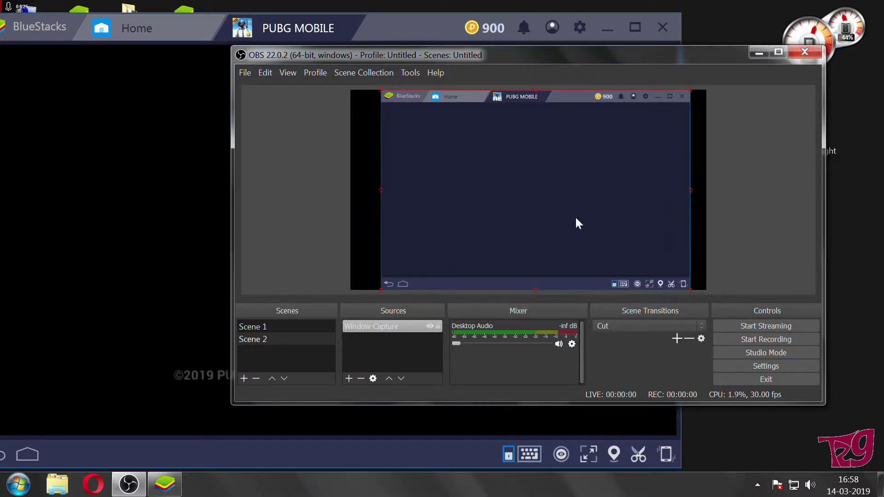
# Turn on Streaming mode in BlueStacks, then minimize its main window and reposition the streaming game window
pyautogui.moveTo(476, 62); pyautogui.dragTo(594, 68)
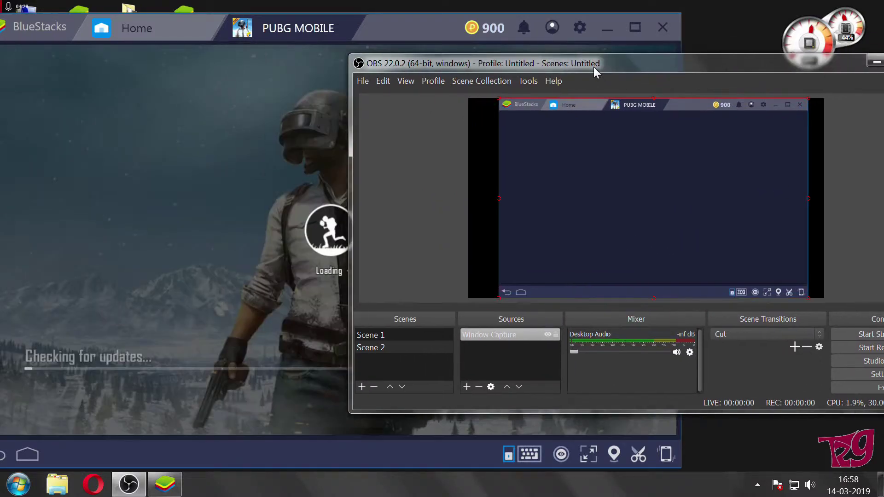
pyautogui.click(408, 29)
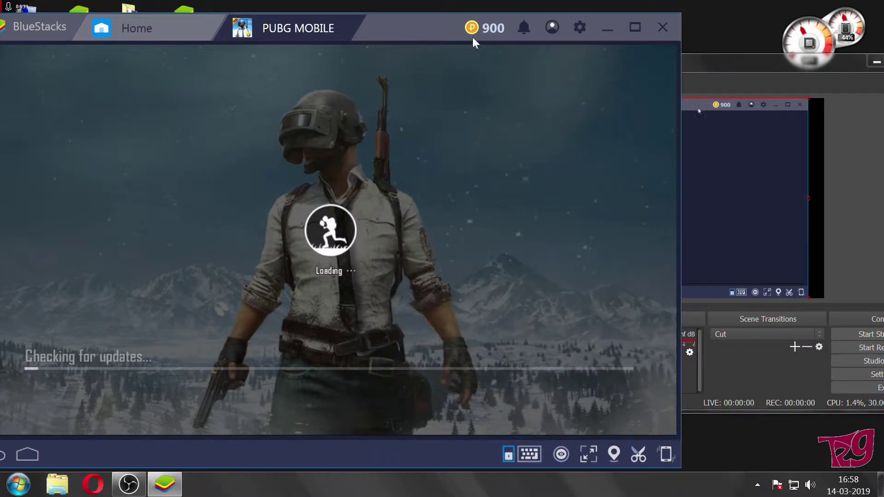
pyautogui.click(579, 32)
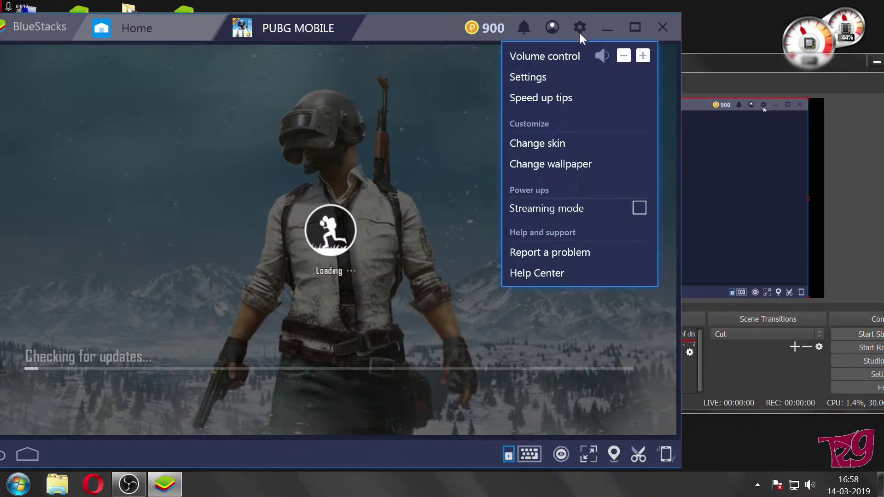
pyautogui.click(640, 207)
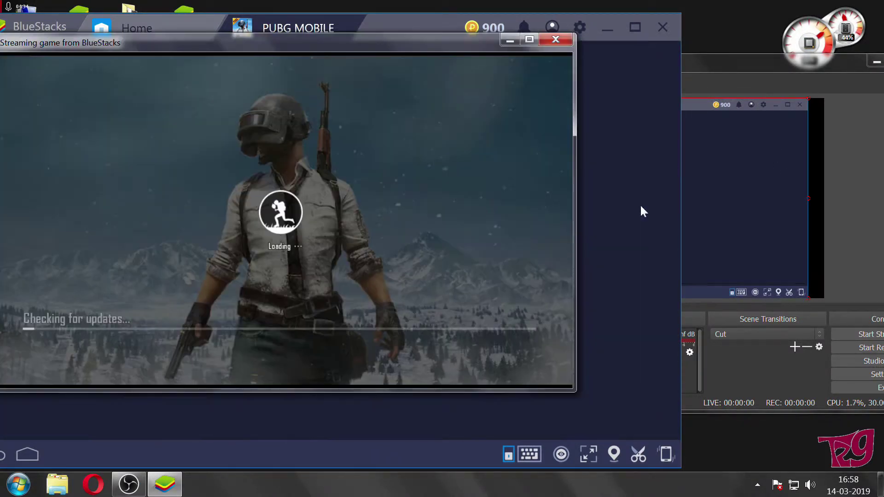
pyautogui.click(609, 29)
pyautogui.moveTo(520, 58); pyautogui.dragTo(499, 47)
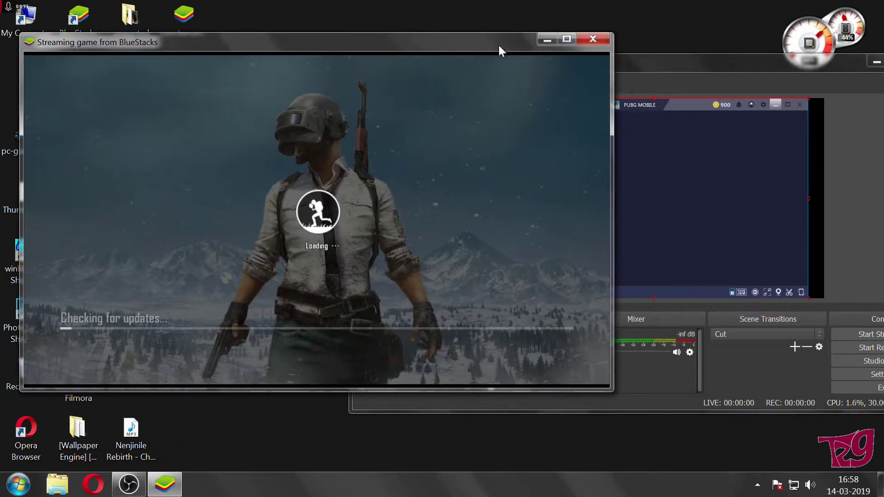
# Return to OBS and set the Window Capture source to the [HD-Player.exe]: Streaming game from BlueStacks window
pyautogui.click(721, 67)
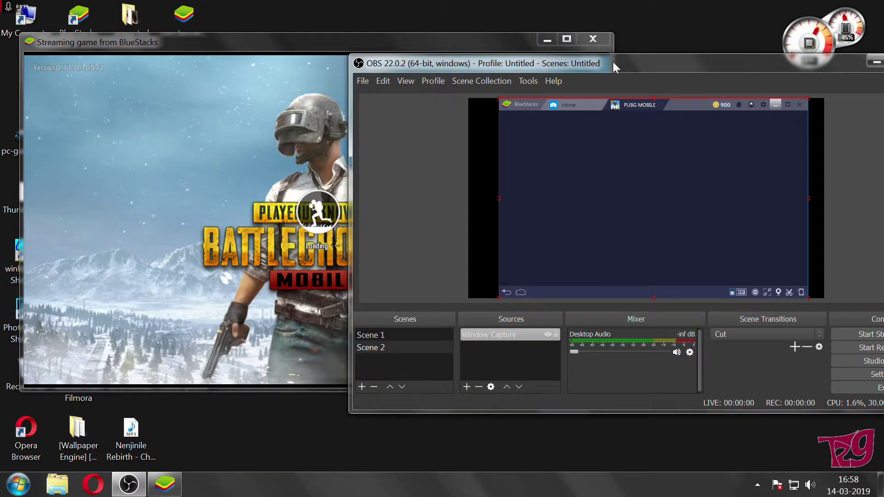
pyautogui.moveTo(612, 62); pyautogui.dragTo(503, 46)
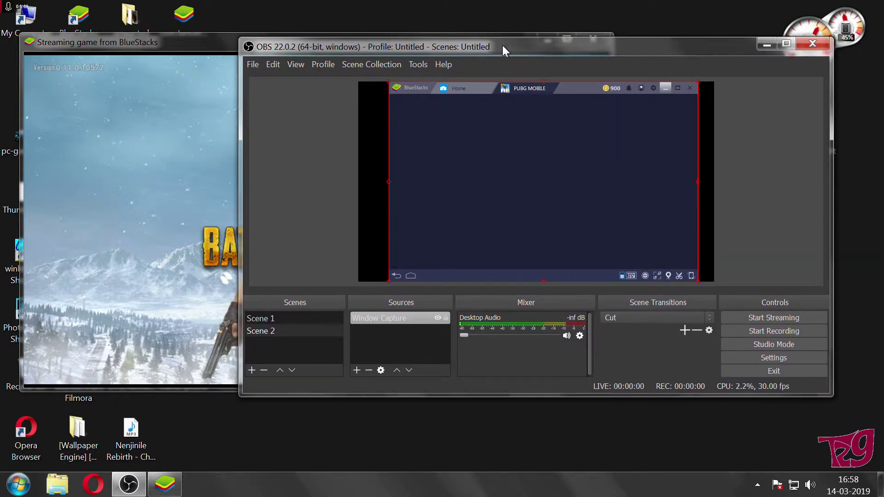
pyautogui.doubleClick(398, 318)
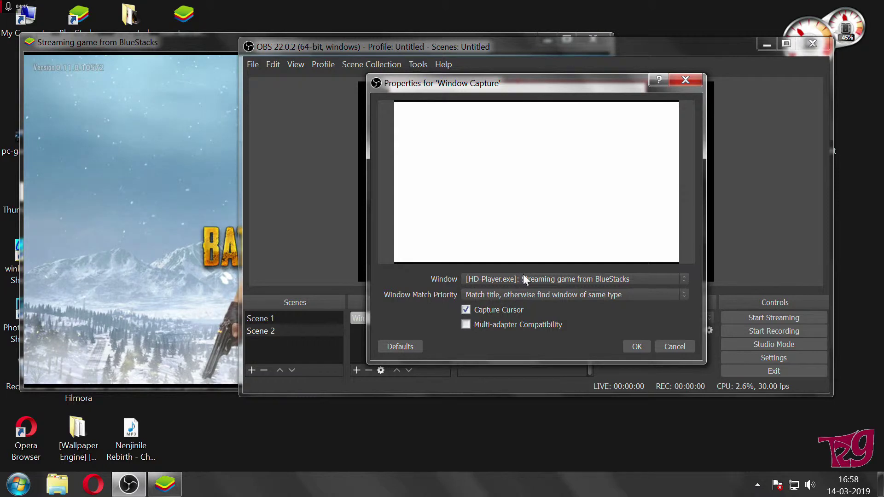
pyautogui.click(523, 276)
pyautogui.click(523, 276)
pyautogui.click(523, 277)
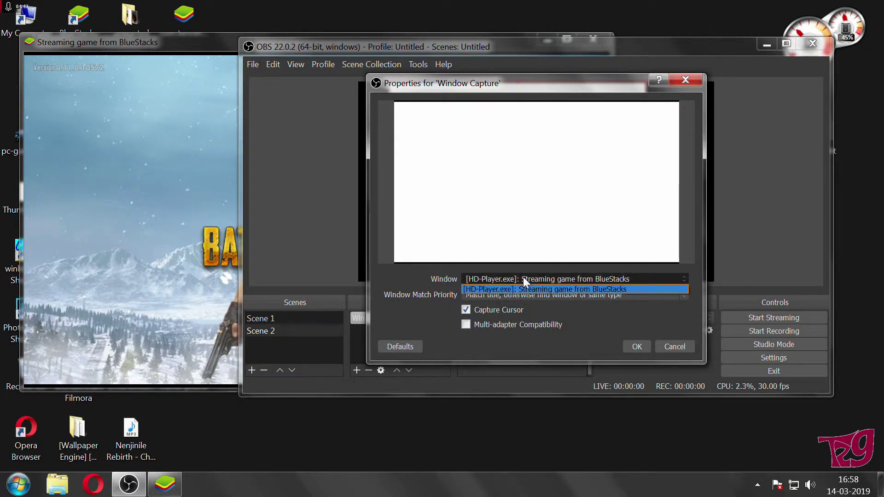
pyautogui.click(521, 286)
# Examine the available Window and Window Match Priority options in the Window Capture properties
pyautogui.click(521, 291)
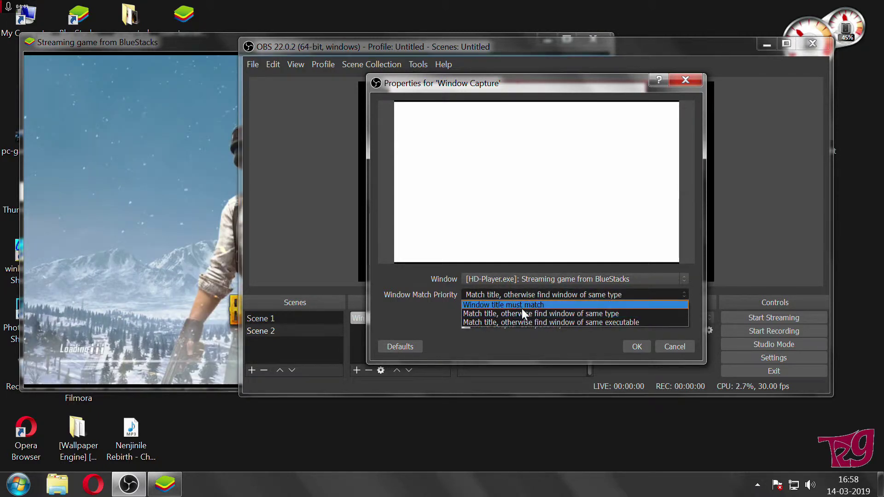
pyautogui.click(521, 311)
pyautogui.click(528, 282)
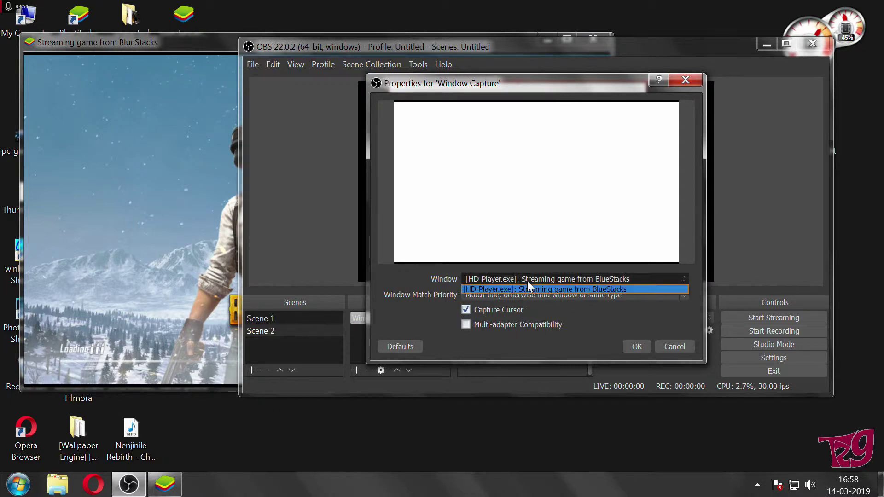
pyautogui.click(528, 286)
pyautogui.click(528, 290)
pyautogui.click(528, 293)
pyautogui.click(527, 294)
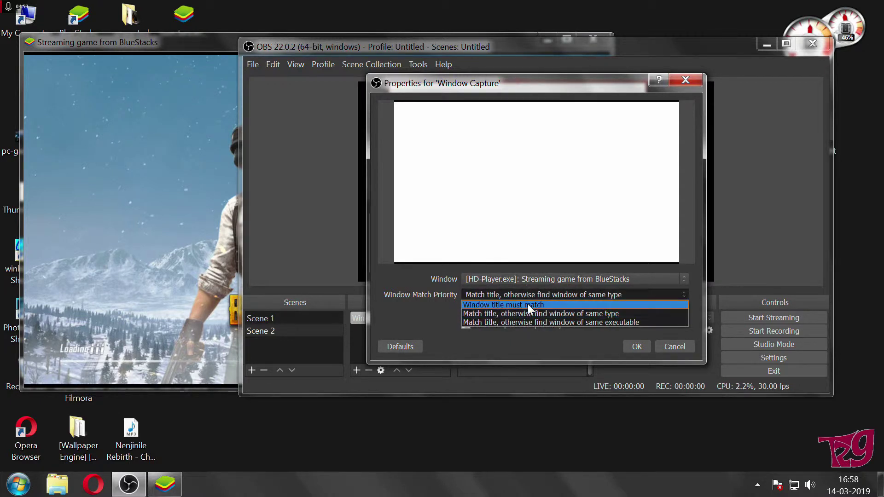
pyautogui.click(529, 302)
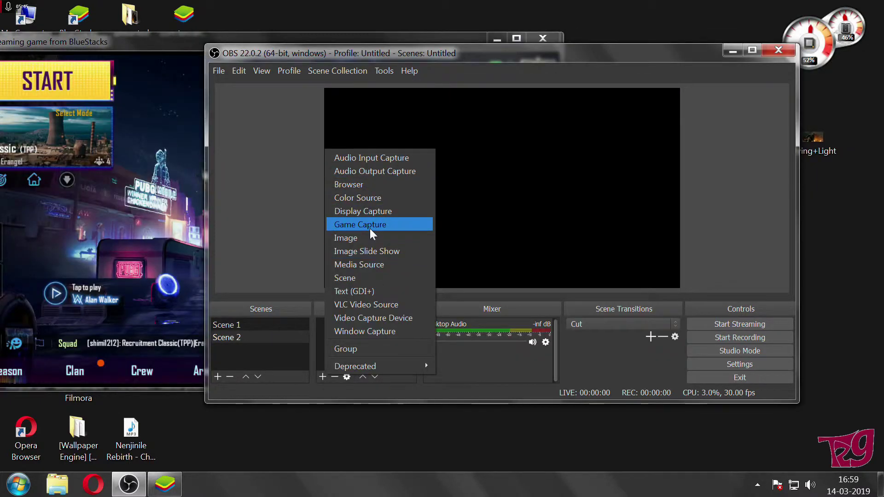
# Try a new Window Capture source for the Streaming game from BlueStacks window and remove it from Scene 2
pyautogui.click(391, 331)
pyautogui.click(519, 292)
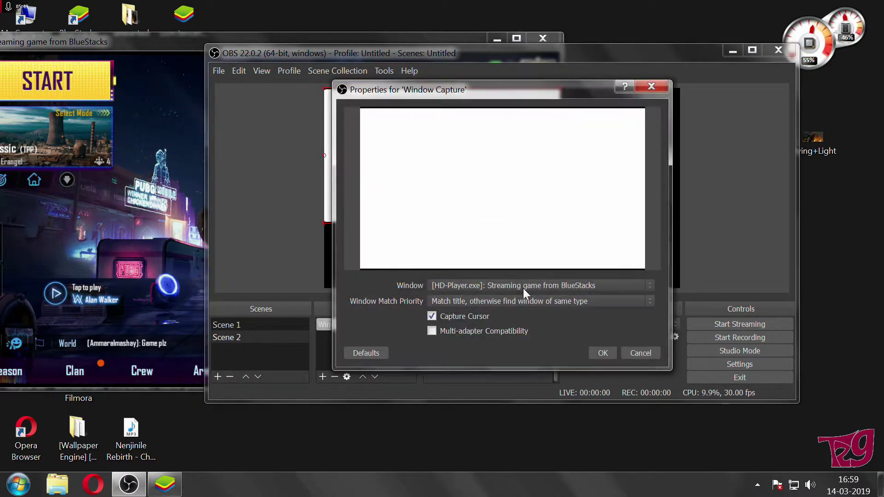
pyautogui.click(602, 351)
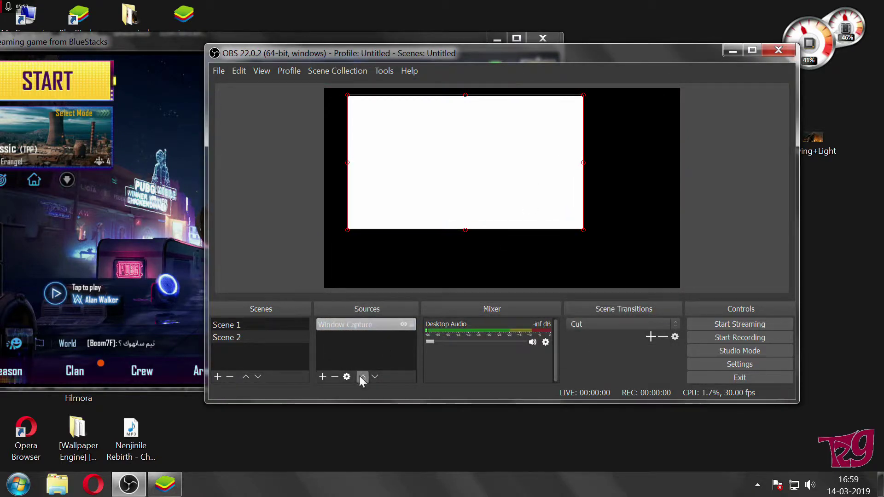
pyautogui.click(336, 376)
pyautogui.click(559, 250)
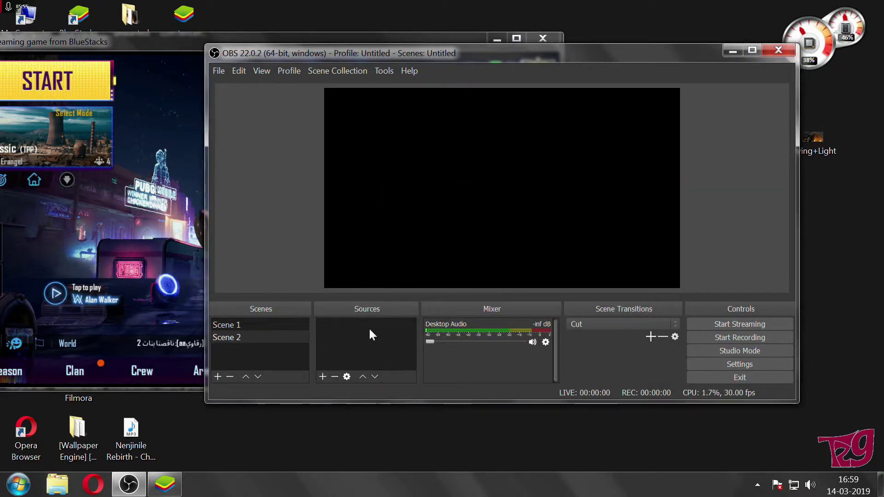
# Add a new Game Capture source to Scene 2 and set its mode to Capture specific window
pyautogui.click(323, 376)
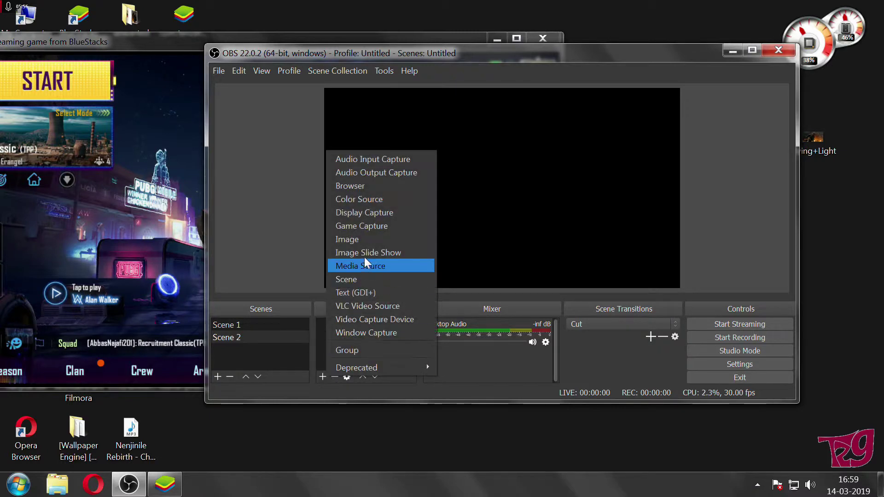
pyautogui.click(372, 231)
pyautogui.click(514, 292)
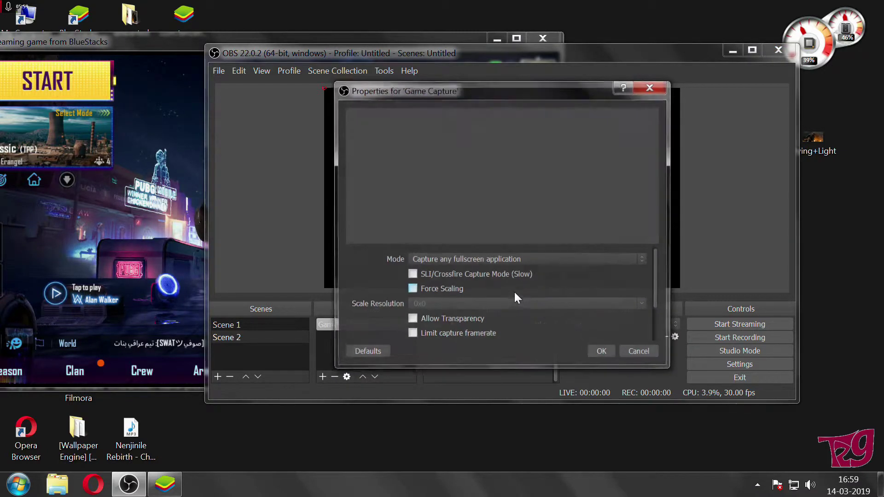
pyautogui.click(479, 259)
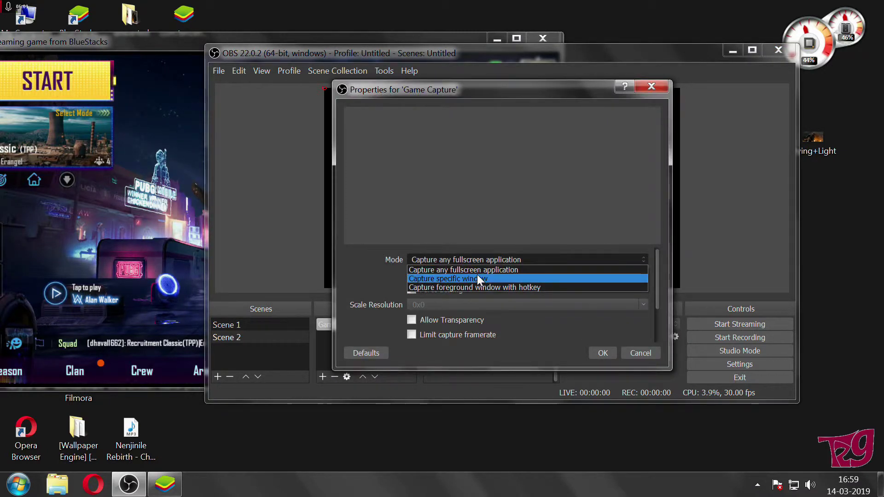
pyautogui.click(477, 275)
# Set the Game Capture window to [HD-Player.exe]: Streaming game from BlueStacks and accept the properties
pyautogui.click(507, 230)
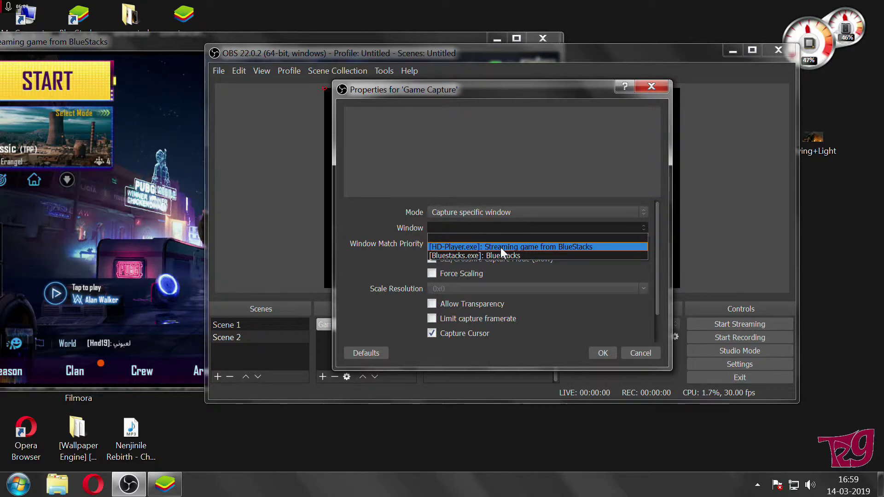
pyautogui.moveTo(77, 42); pyautogui.dragTo(110, 42)
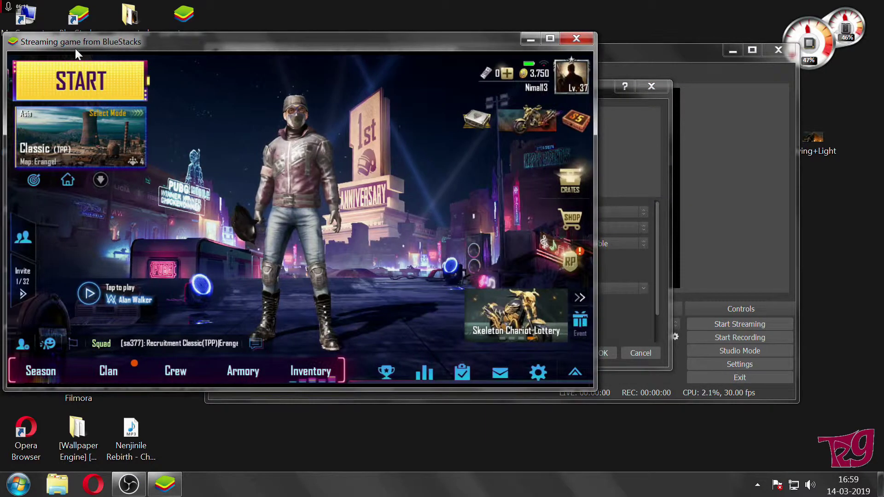
pyautogui.click(607, 85)
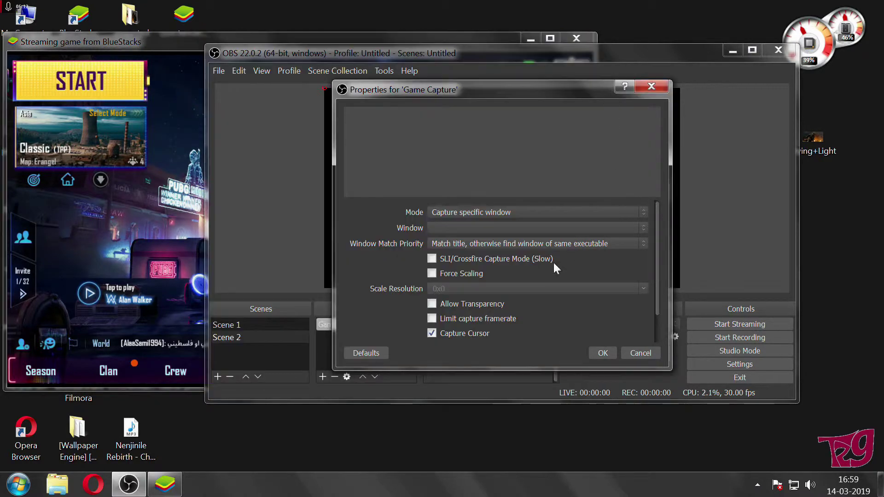
pyautogui.click(534, 226)
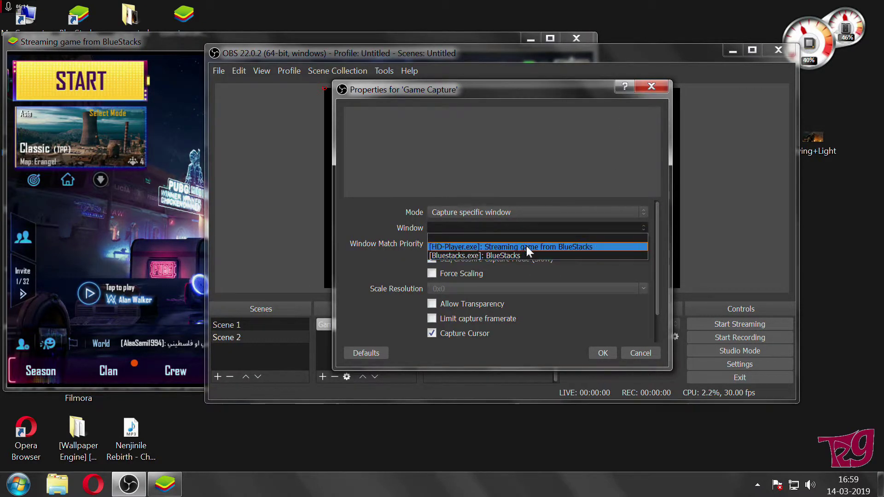
pyautogui.click(527, 246)
pyautogui.click(602, 354)
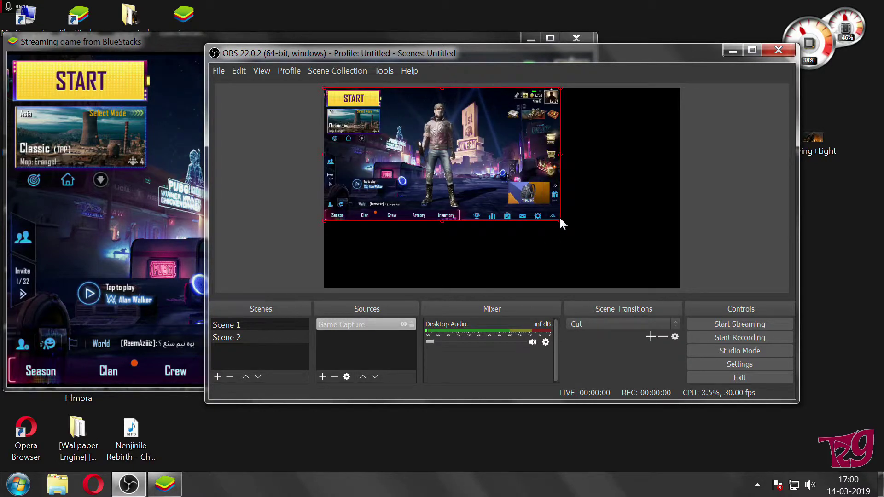
# Enlarge the game capture in the preview so that it fills the whole canvas
pyautogui.click(574, 223)
pyautogui.moveTo(528, 195); pyautogui.dragTo(533, 196)
pyautogui.moveTo(565, 223); pyautogui.dragTo(676, 283)
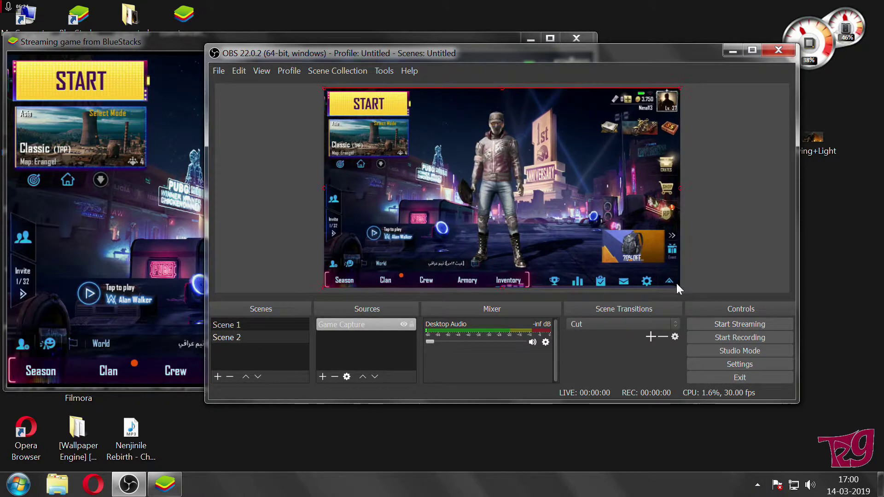
pyautogui.click(694, 264)
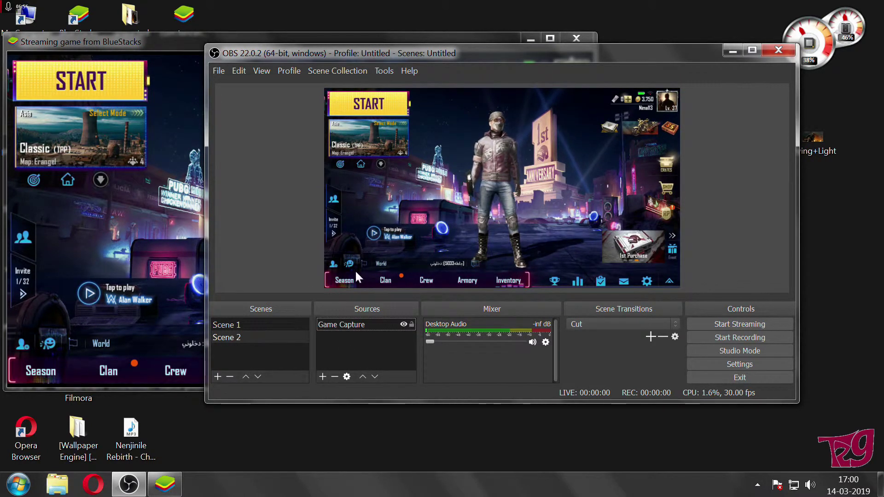
# Try creating a second Media Source in Scene 2
pyautogui.click(323, 376)
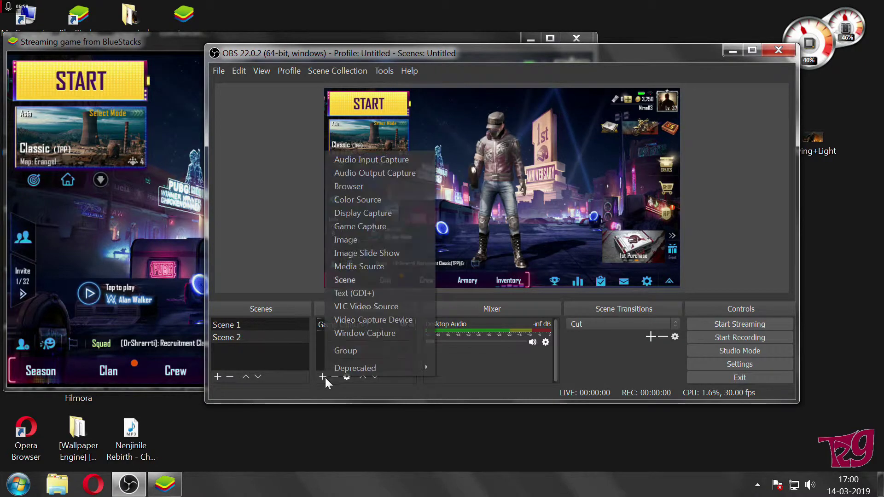
pyautogui.click(354, 265)
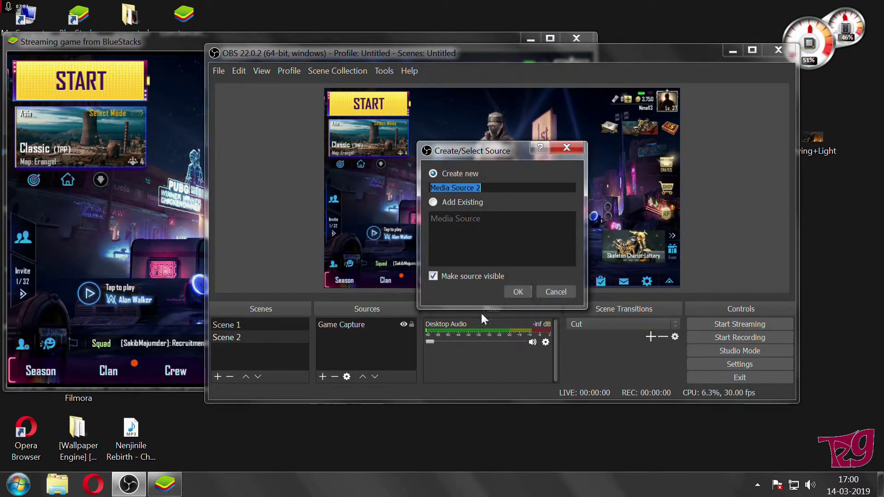
pyautogui.click(432, 275)
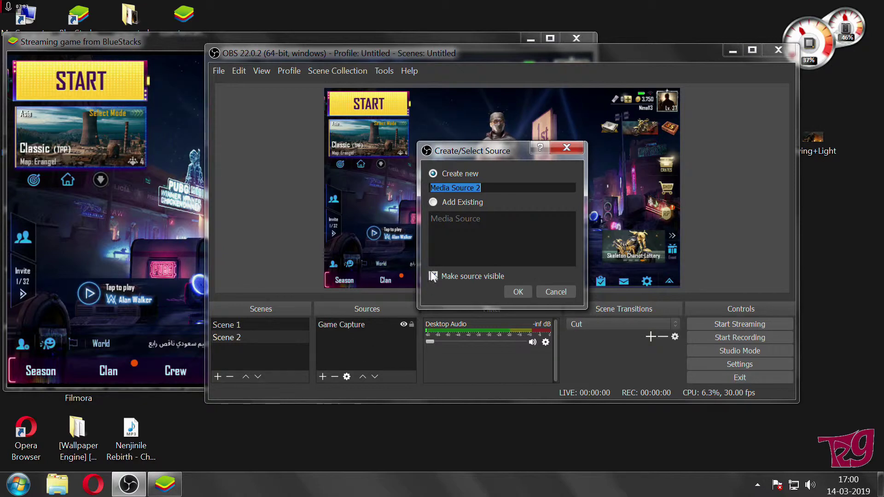
pyautogui.click(516, 292)
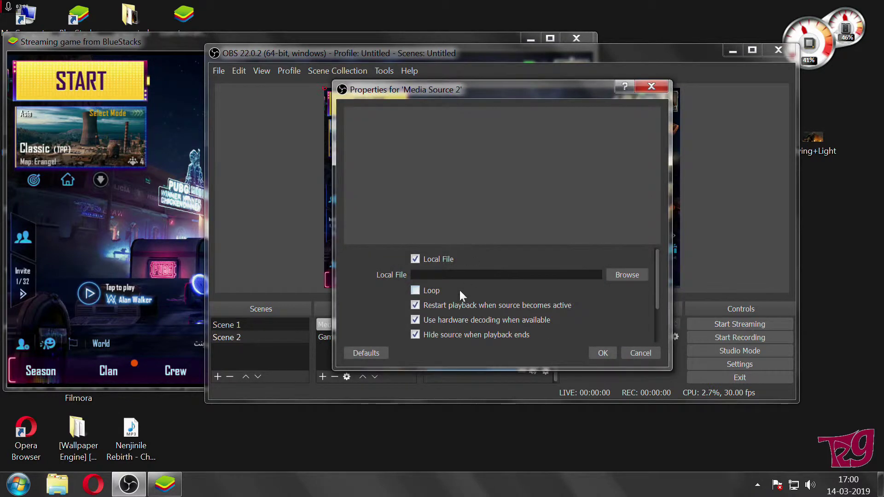
# Browse to the unwanted folder on the Desktop for the new media source's local file
pyautogui.click(628, 274)
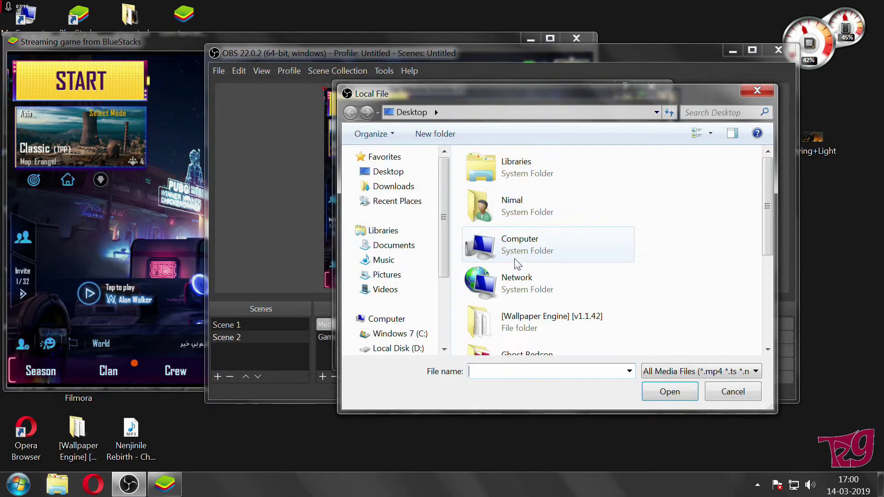
pyautogui.scroll(-2, 517, 261)
pyautogui.scroll(-2, 517, 264)
pyautogui.doubleClick(515, 228)
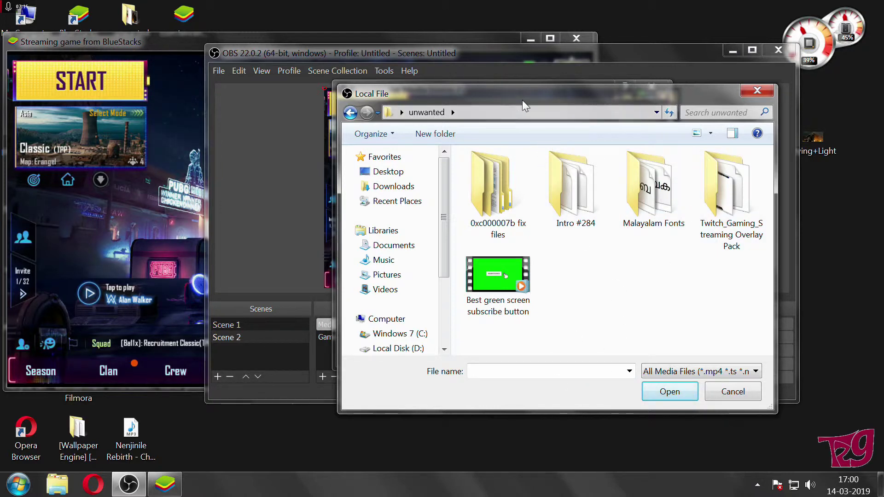
pyautogui.moveTo(522, 101); pyautogui.dragTo(379, 77)
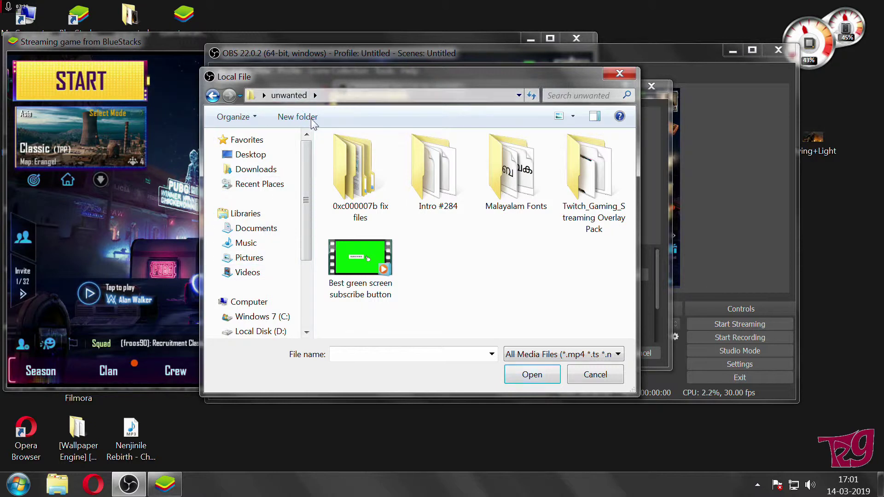
pyautogui.click(257, 164)
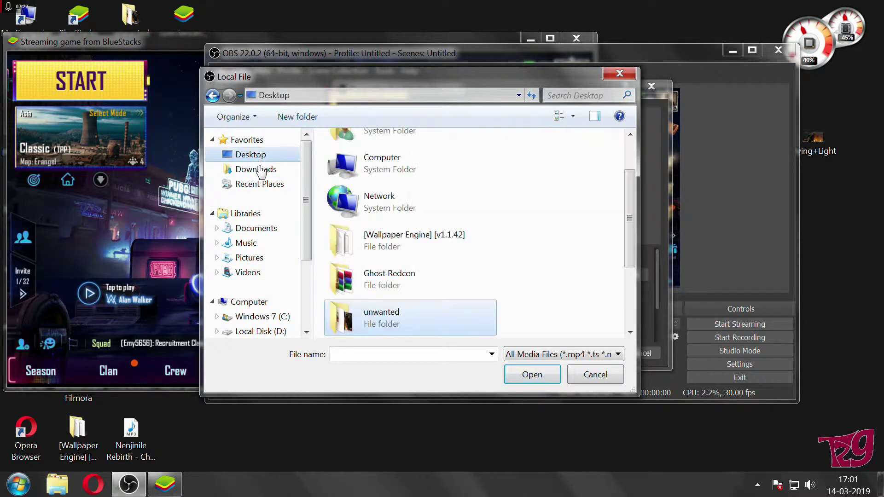
pyautogui.doubleClick(383, 318)
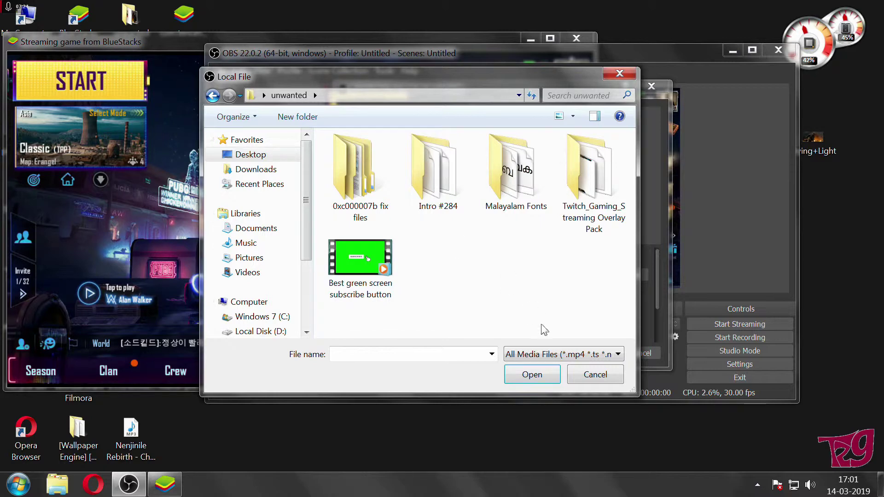
# List all file types in the unwanted folder and try aesgtse.png as the media source's local file
pyautogui.click(543, 355)
pyautogui.click(552, 399)
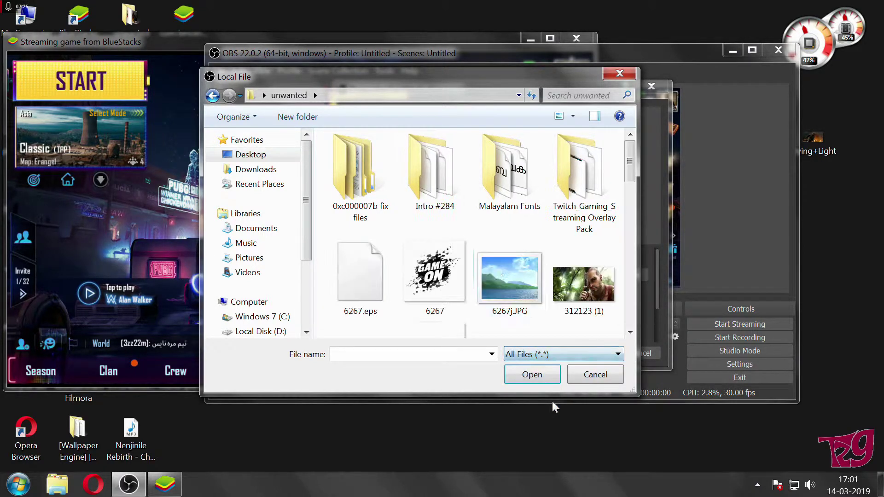
pyautogui.click(521, 277)
pyautogui.scroll(-10, 522, 276)
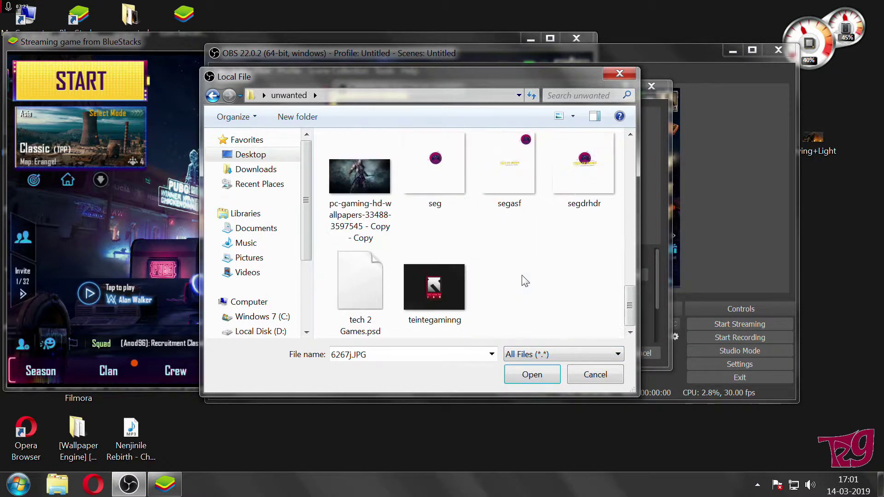
pyautogui.scroll(2, 522, 280)
pyautogui.scroll(6, 522, 278)
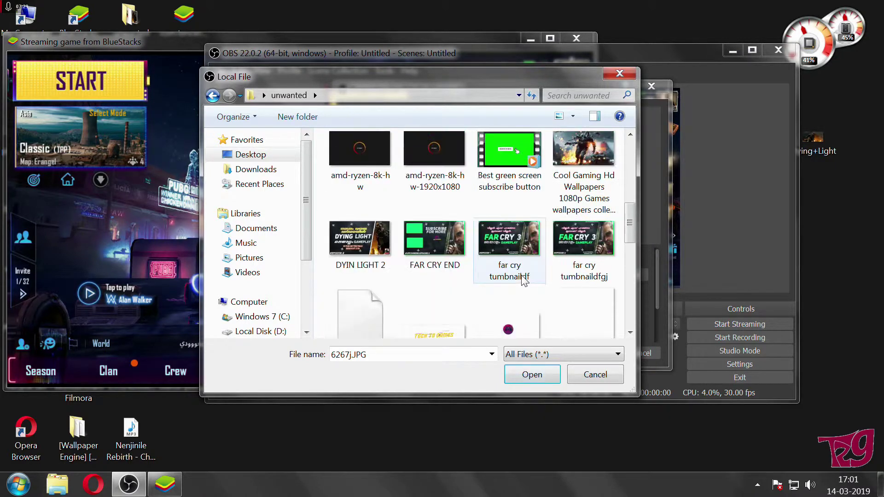
pyautogui.click(519, 185)
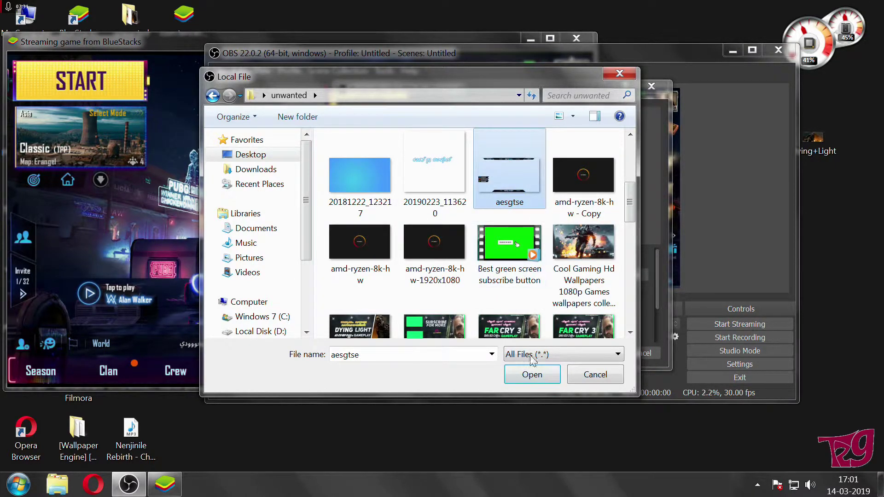
pyautogui.click(531, 373)
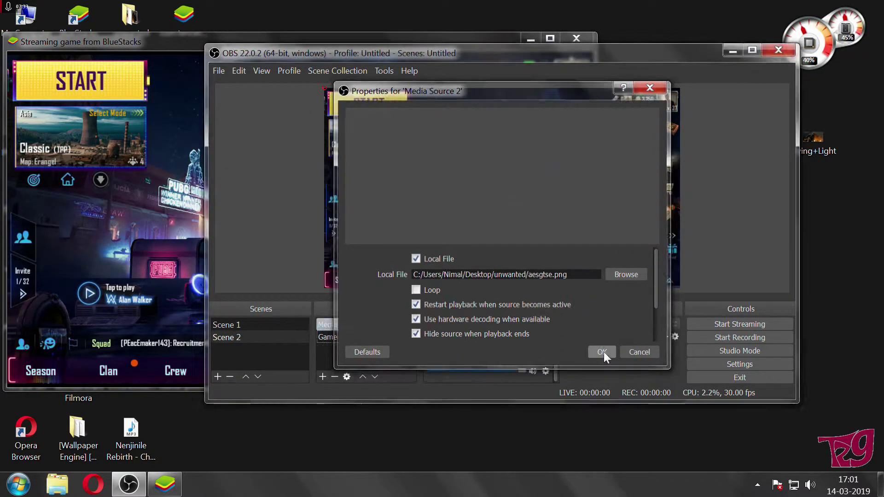
pyautogui.click(603, 353)
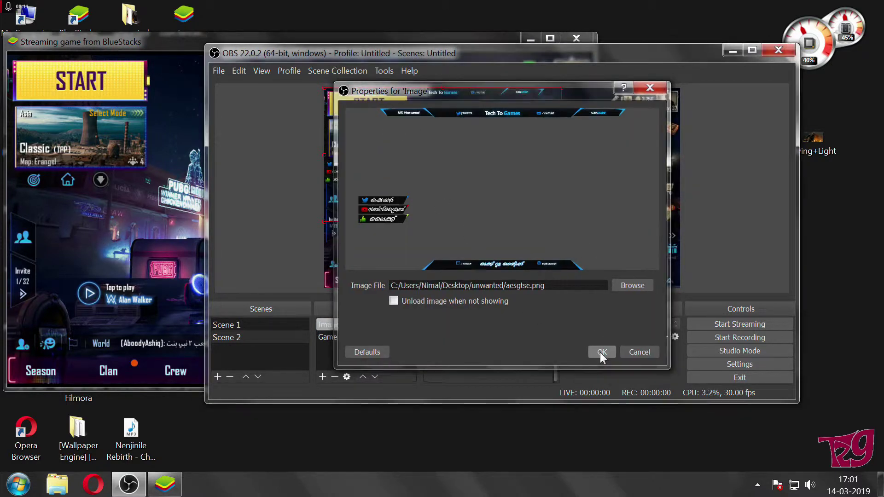
# Accept aesgtse.png as the Image source's file and enlarge the overlay to fill the canvas over the game
pyautogui.click(602, 353)
pyautogui.moveTo(562, 220); pyautogui.dragTo(664, 284)
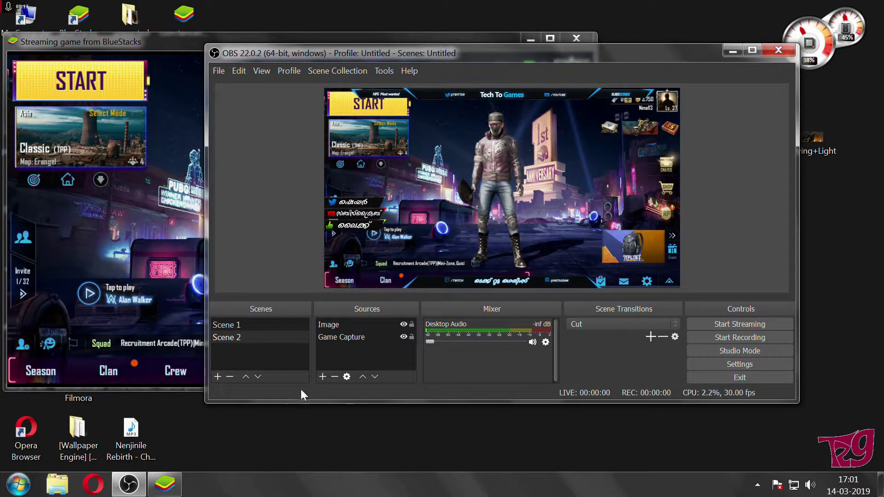
pyautogui.click(364, 337)
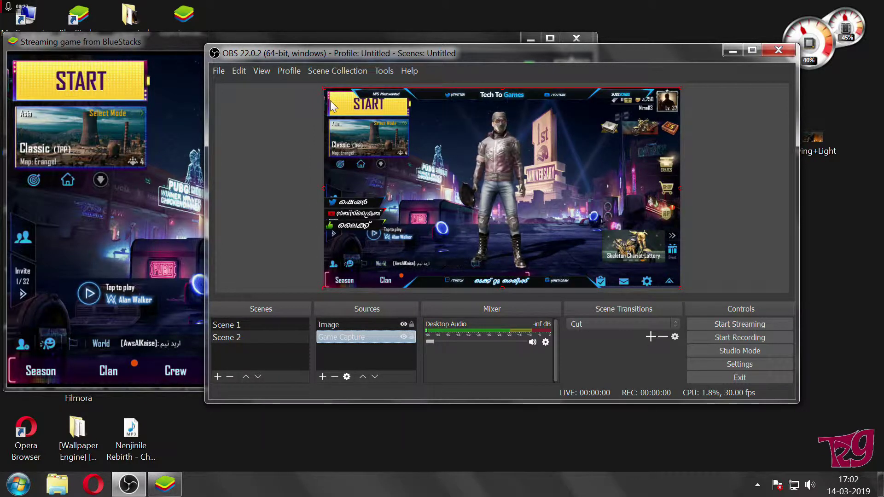
# Add another Image source to Scene 2 using the seg image from the unwanted folder
pyautogui.click(324, 377)
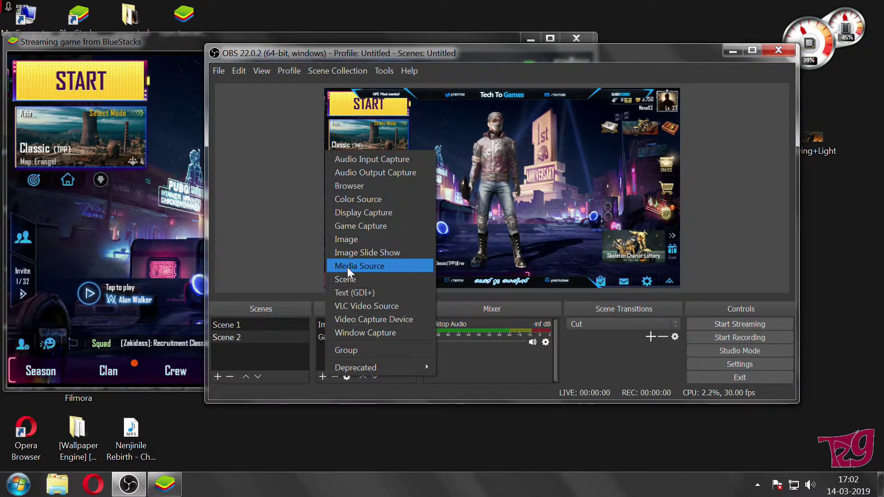
pyautogui.click(346, 239)
pyautogui.click(504, 288)
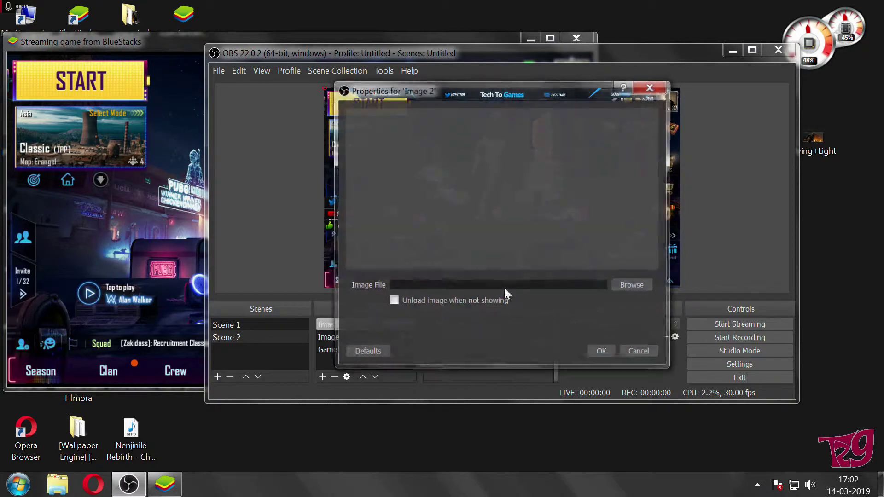
pyautogui.click(633, 286)
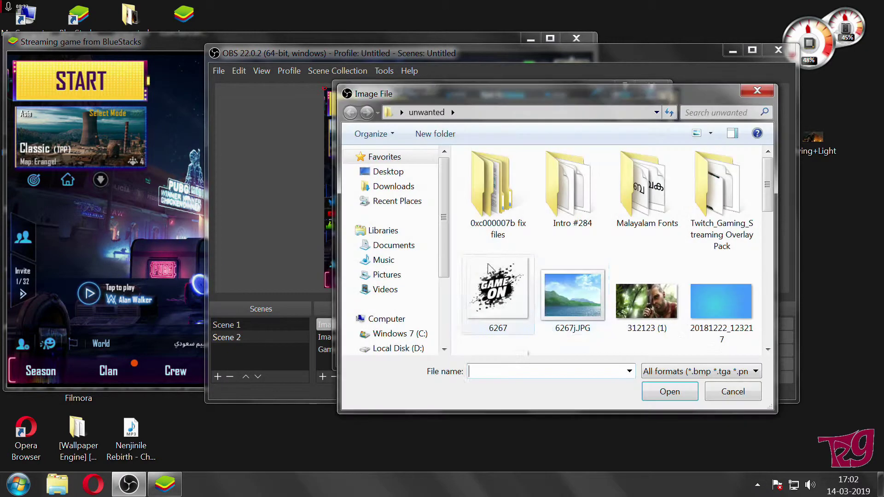
pyautogui.click(578, 287)
pyautogui.scroll(-5, 579, 291)
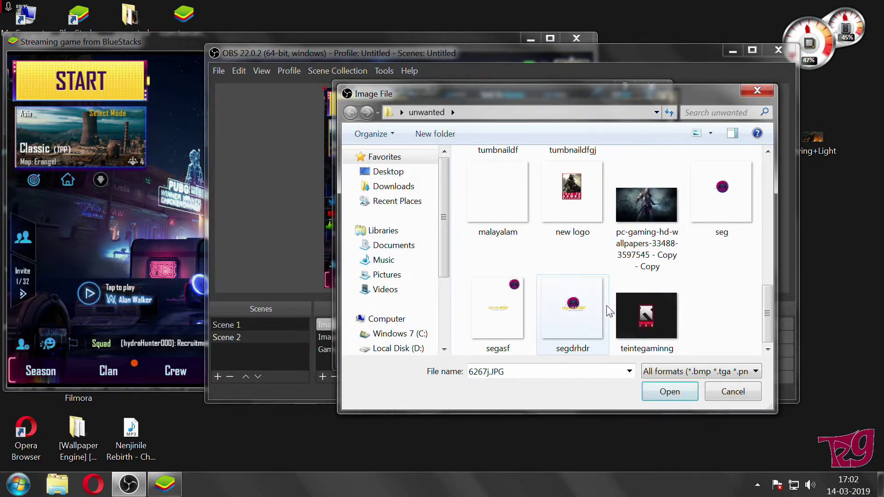
pyautogui.click(723, 225)
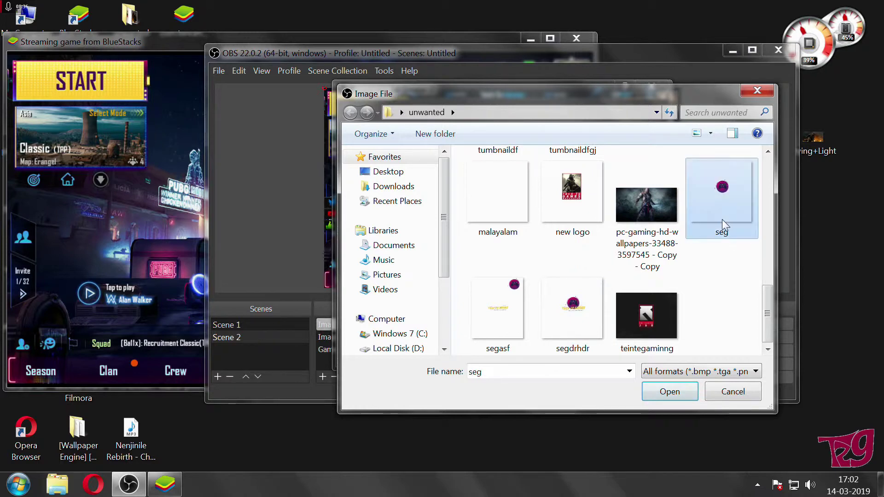
pyautogui.click(688, 396)
pyautogui.click(606, 353)
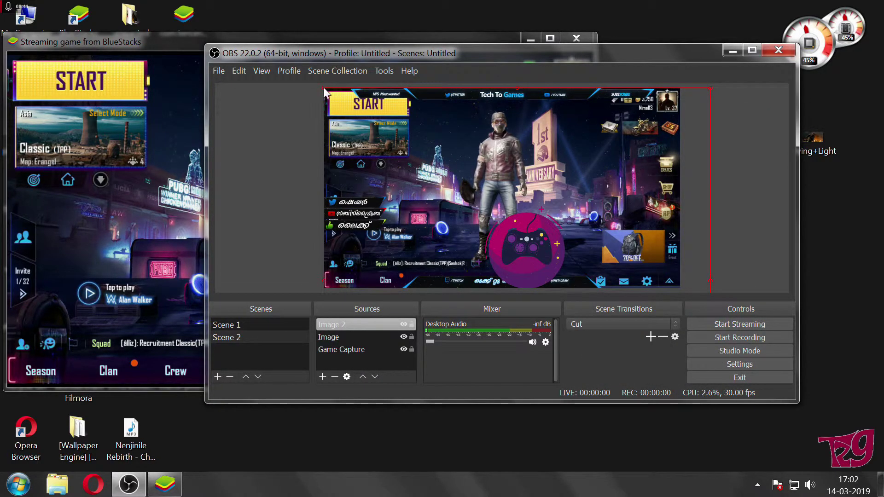
# Scale down the logo image over the game and crop the surplus margins of its frame
pyautogui.moveTo(328, 90); pyautogui.dragTo(420, 137)
pyautogui.moveTo(486, 195); pyautogui.dragTo(429, 118)
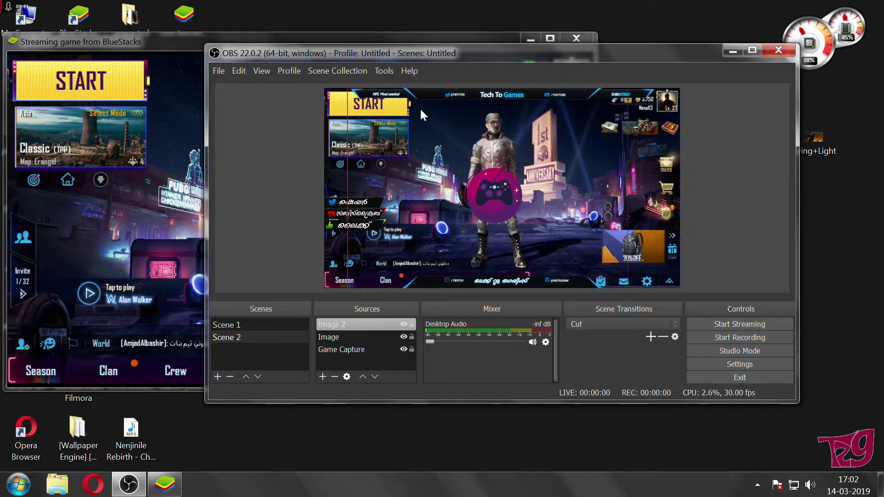
pyautogui.moveTo(362, 95); pyautogui.dragTo(370, 102)
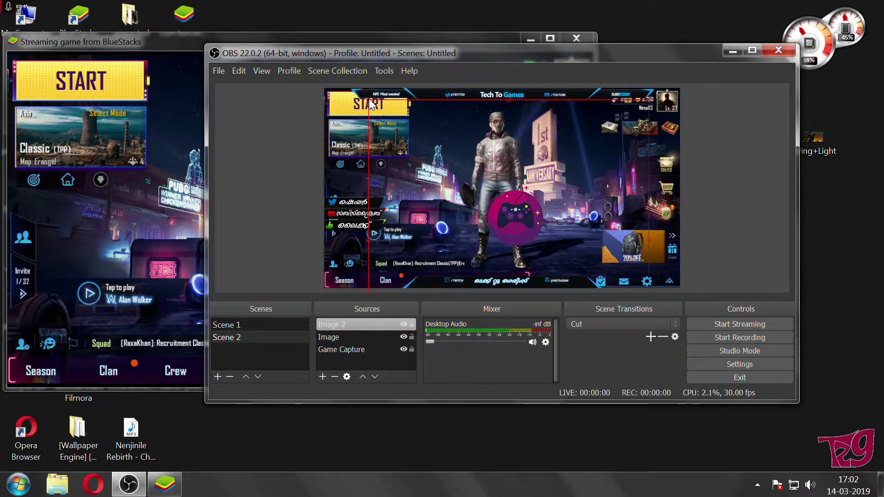
pyautogui.moveTo(369, 102); pyautogui.dragTo(442, 165)
pyautogui.moveTo(591, 262); pyautogui.dragTo(588, 145)
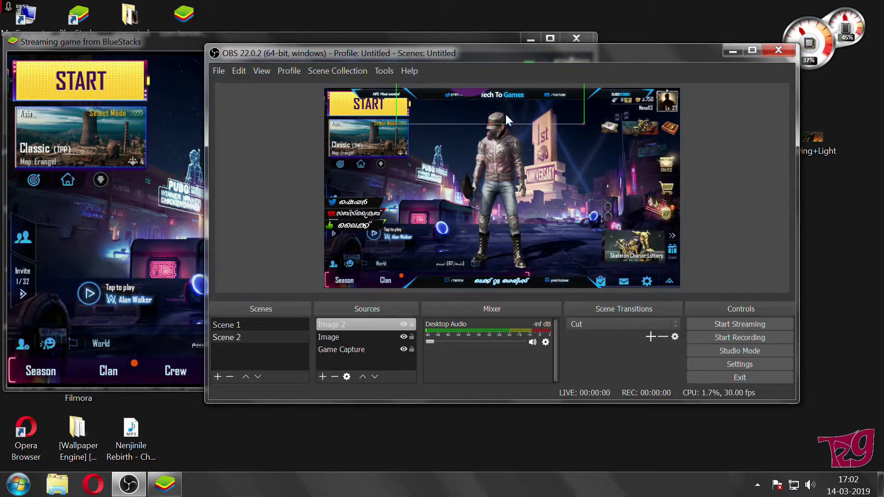
pyautogui.moveTo(505, 113); pyautogui.dragTo(502, 189)
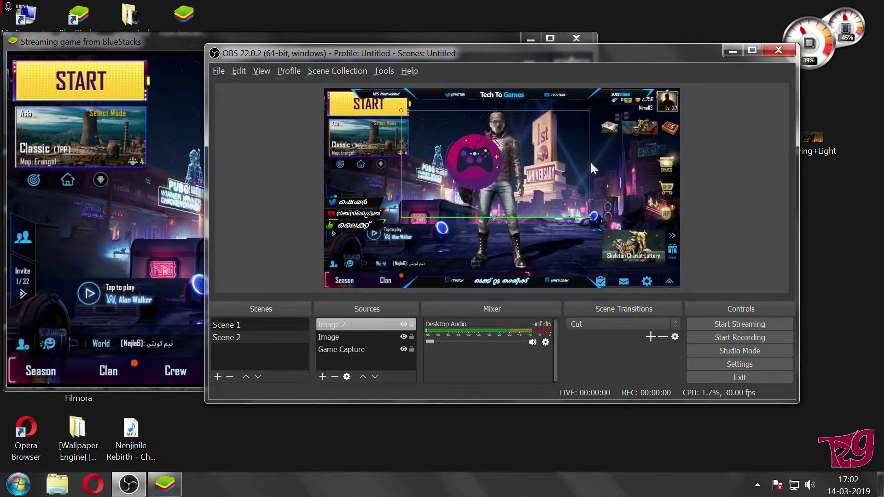
pyautogui.moveTo(588, 162); pyautogui.dragTo(550, 162)
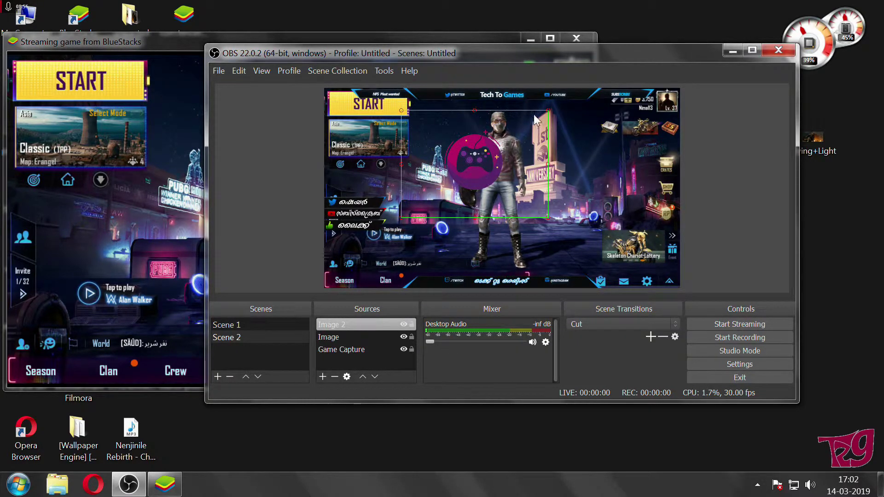
# Shrink the logo further, place it in the lower-left corner of the Scene 2 canvas, and deselect it
pyautogui.moveTo(534, 119); pyautogui.dragTo(377, 251)
pyautogui.moveTo(361, 268); pyautogui.dragTo(354, 269)
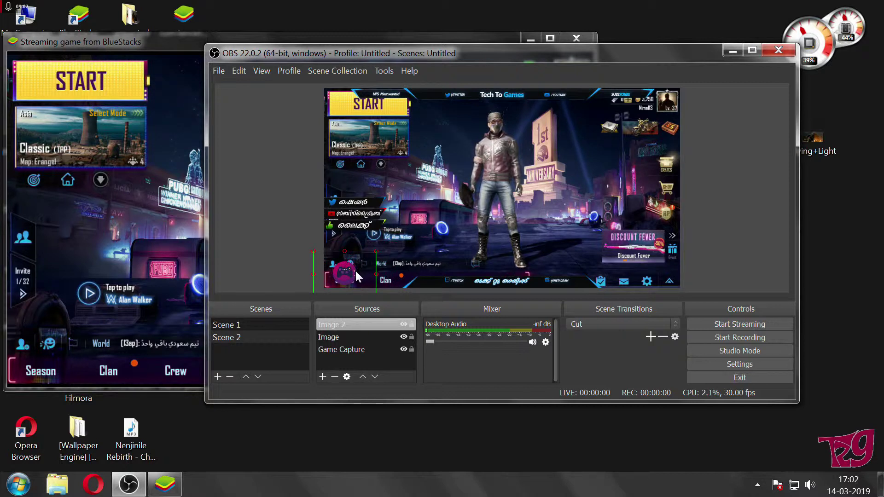
pyautogui.click(498, 183)
pyautogui.click(292, 203)
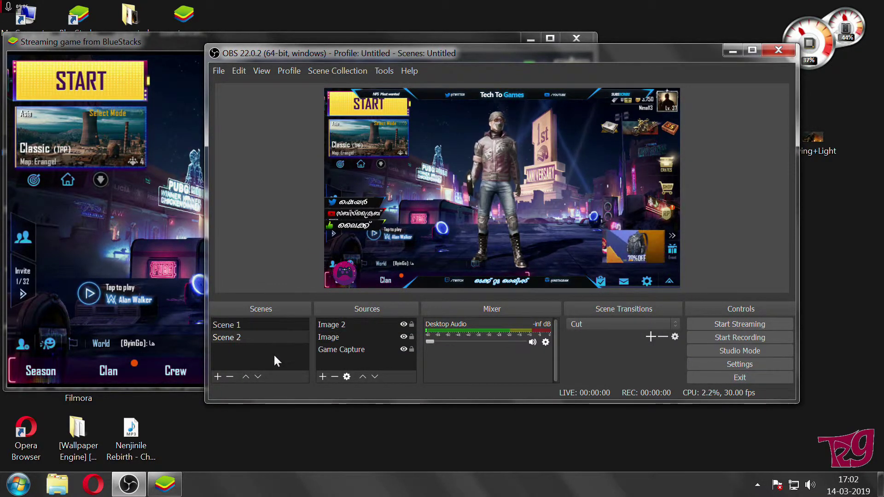
# Add a third scene with the default name and select it
pyautogui.click(218, 377)
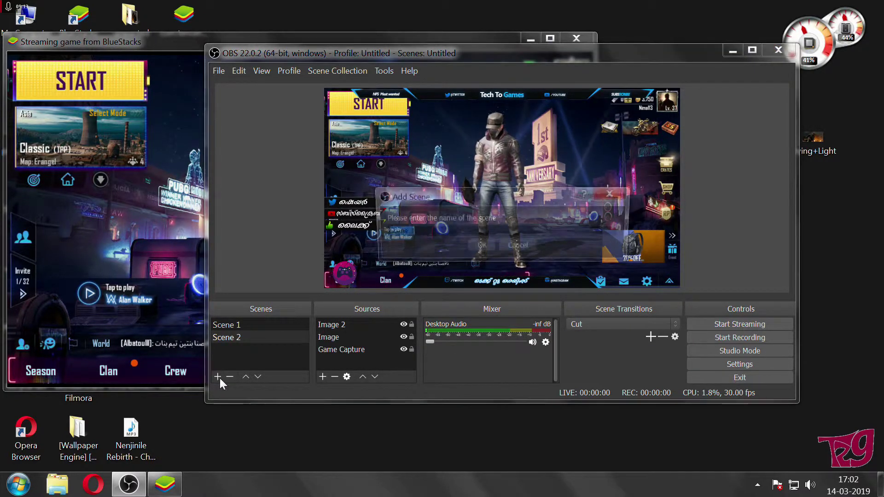
pyautogui.click(474, 247)
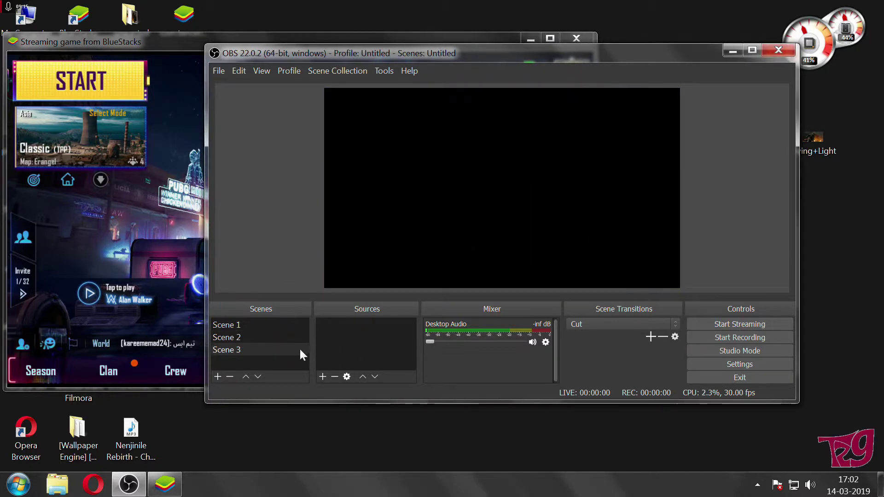
pyautogui.click(275, 350)
# Create a new Media Source in Scene 3 and start browsing for its local file
pyautogui.click(323, 377)
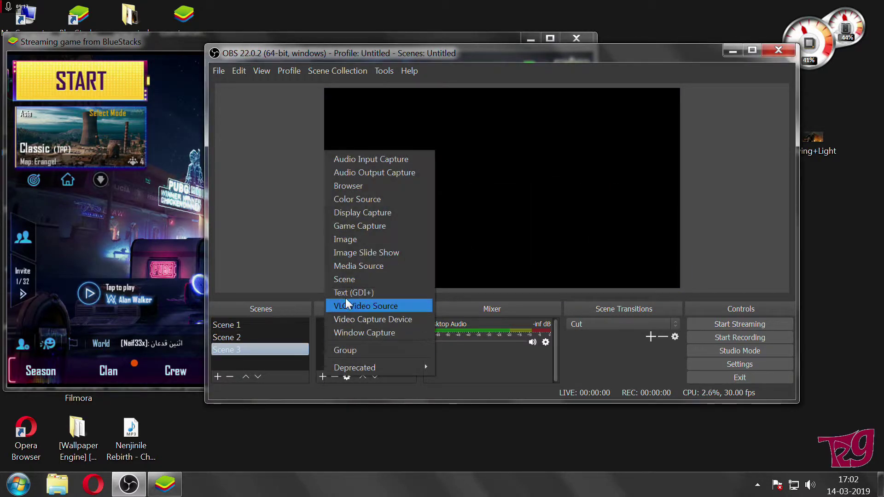
pyautogui.click(367, 266)
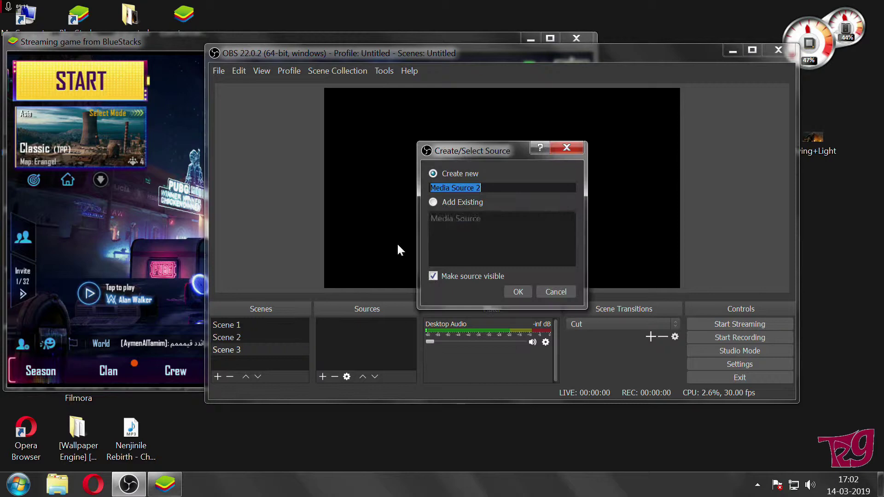
pyautogui.click(515, 293)
pyautogui.click(628, 273)
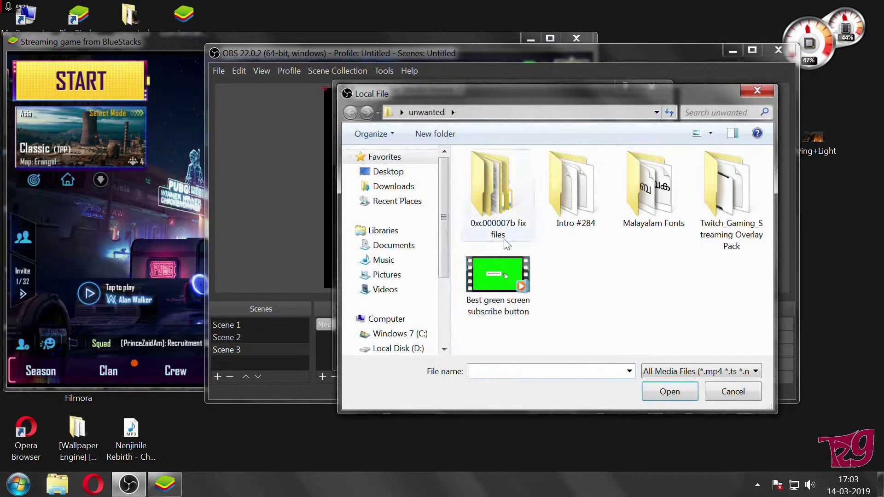
# Set video.mkv from the Desktop as the new media source's local file and accept its properties
pyautogui.scroll(-3, 435, 270)
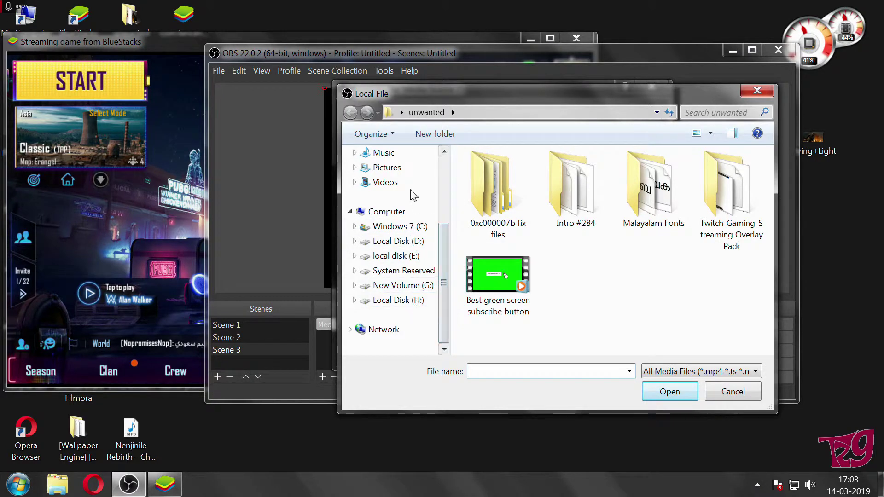
pyautogui.moveTo(444, 242); pyautogui.dragTo(446, 164)
pyautogui.click(388, 172)
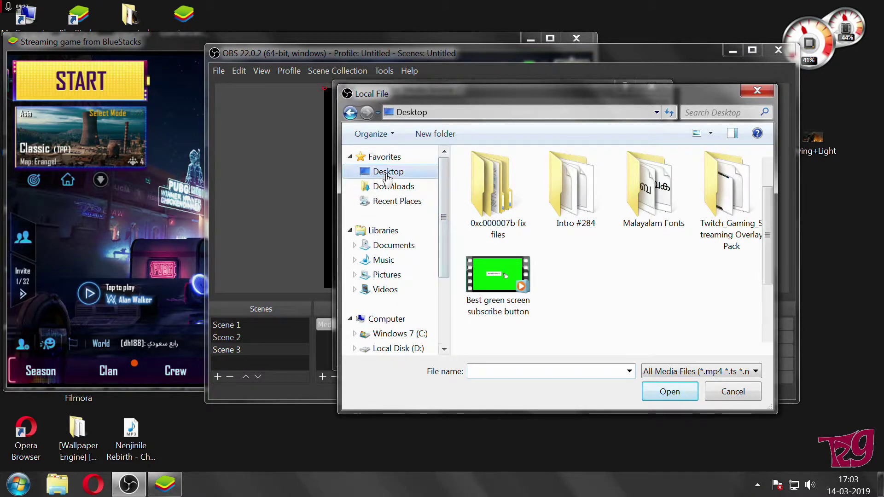
pyautogui.moveTo(447, 211); pyautogui.dragTo(445, 277)
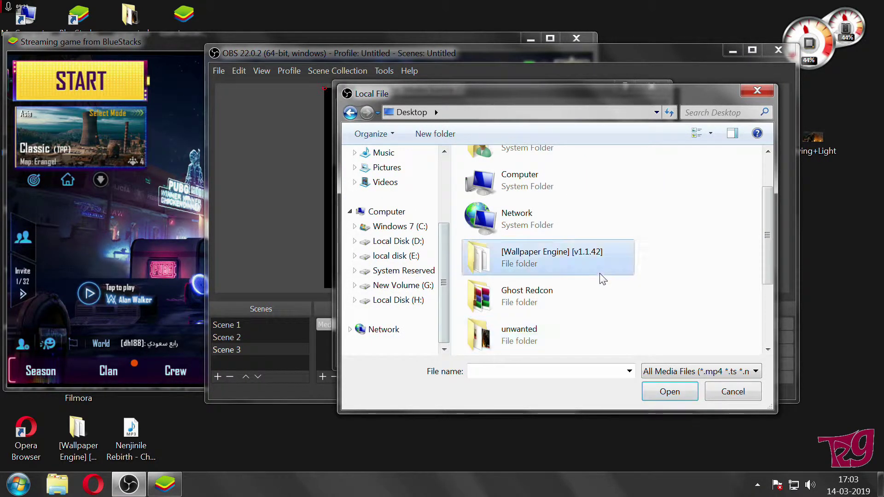
pyautogui.scroll(-3, 599, 277)
pyautogui.click(568, 332)
pyautogui.click(657, 388)
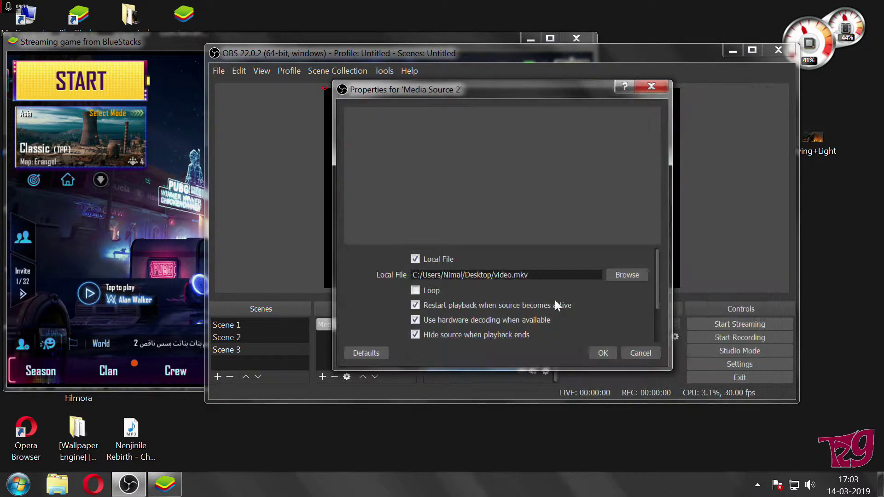
pyautogui.click(601, 353)
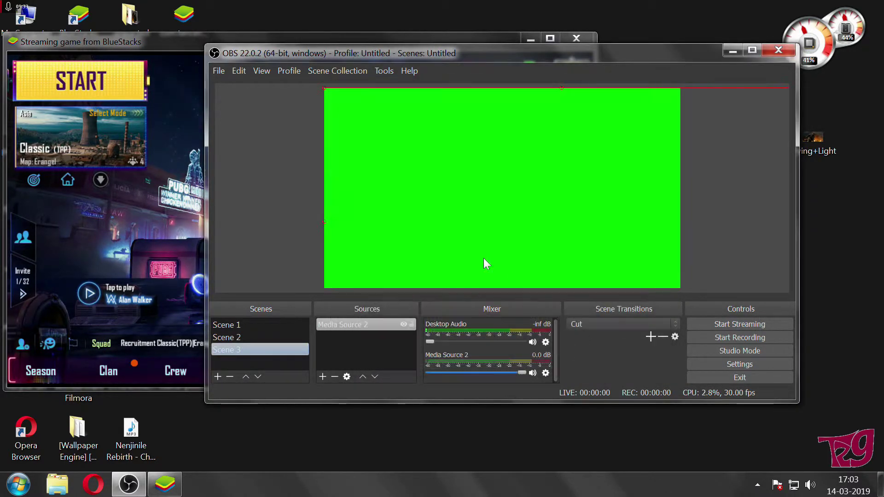
# Scale the video to fill the Scene 3 canvas and turn its audio volume all the way down
pyautogui.moveTo(322, 87); pyautogui.dragTo(493, 183)
pyautogui.moveTo(528, 220); pyautogui.dragTo(363, 125)
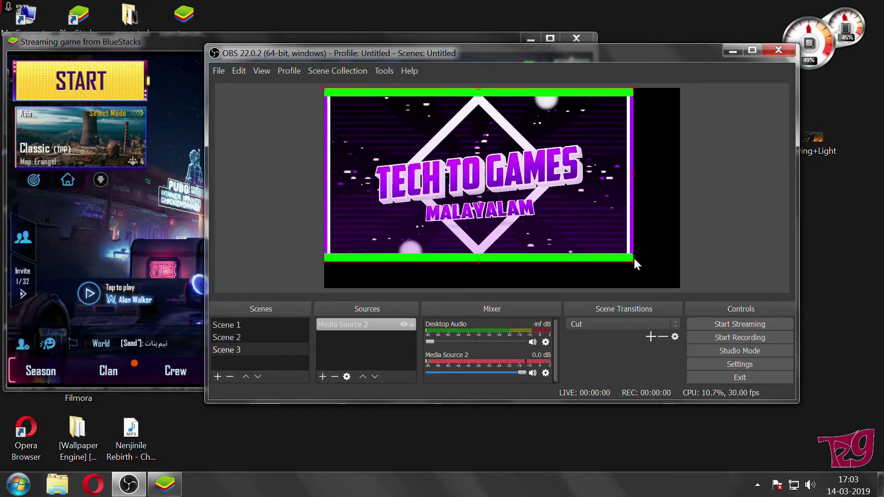
pyautogui.moveTo(631, 258); pyautogui.dragTo(676, 287)
pyautogui.click(704, 258)
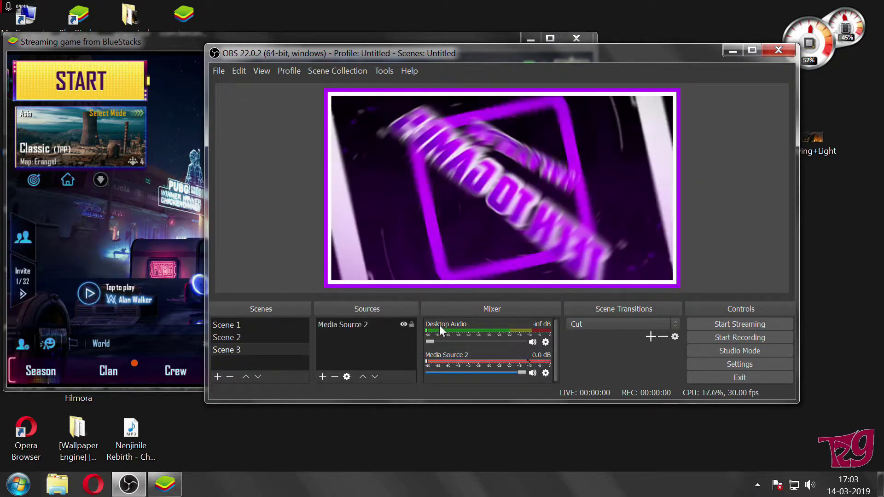
pyautogui.moveTo(515, 374); pyautogui.dragTo(427, 375)
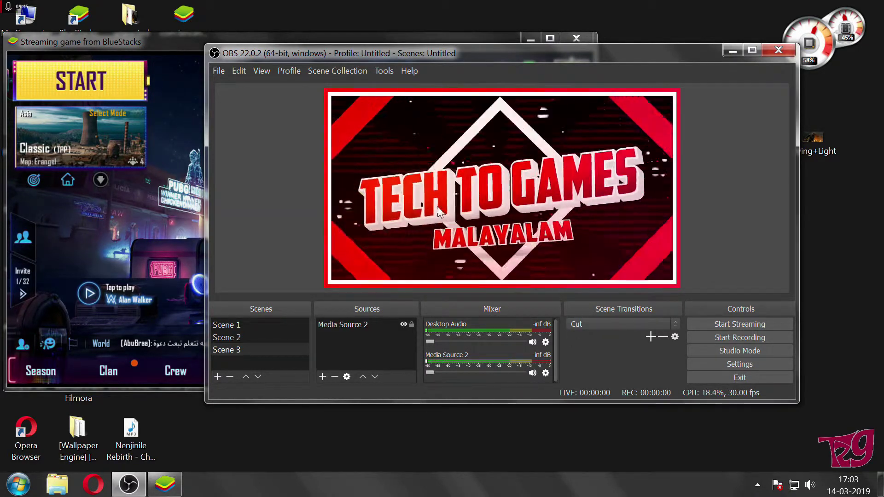
# Switch through all three scenes to check their content, ending on Scene 2
pyautogui.click(271, 324)
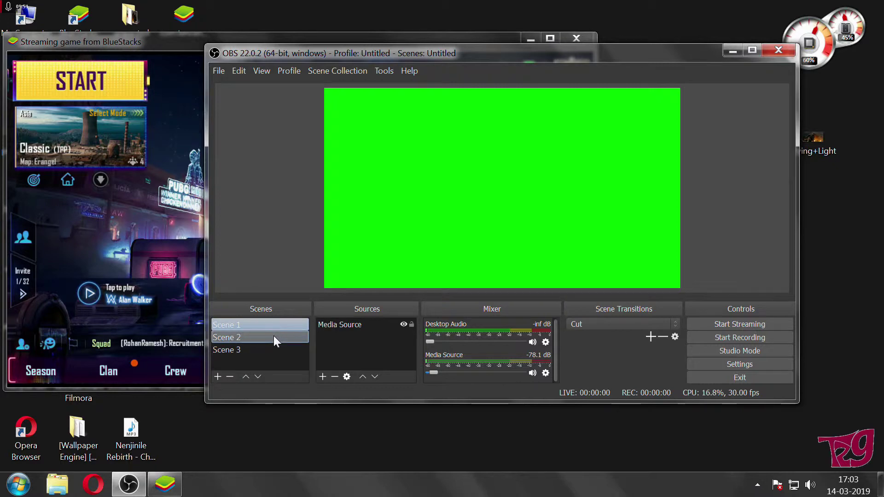
pyautogui.click(273, 336)
pyautogui.click(276, 349)
pyautogui.click(282, 326)
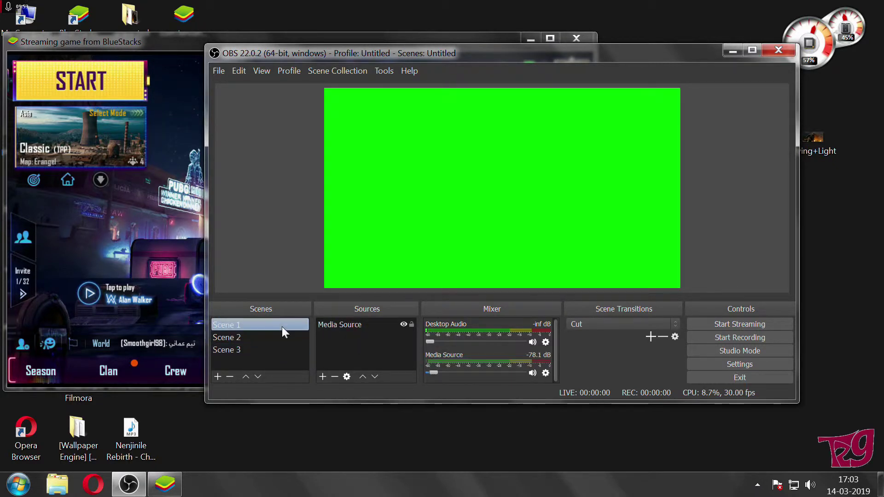
pyautogui.click(279, 342)
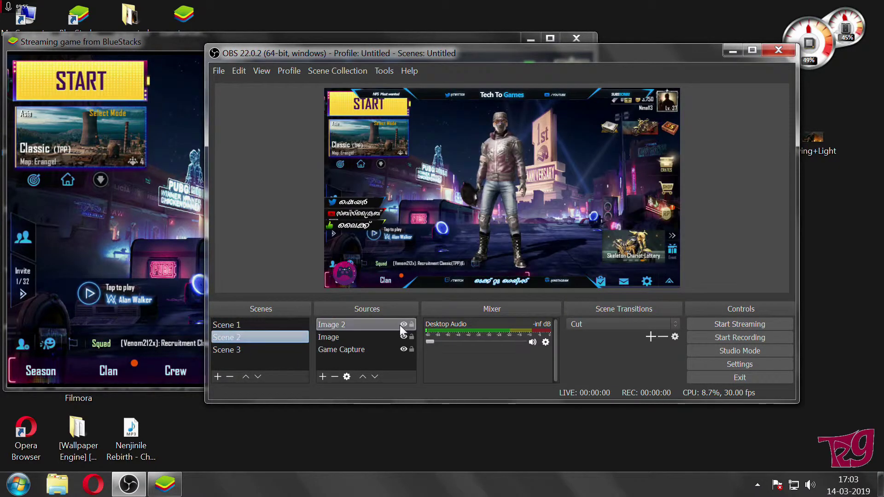
pyautogui.click(322, 377)
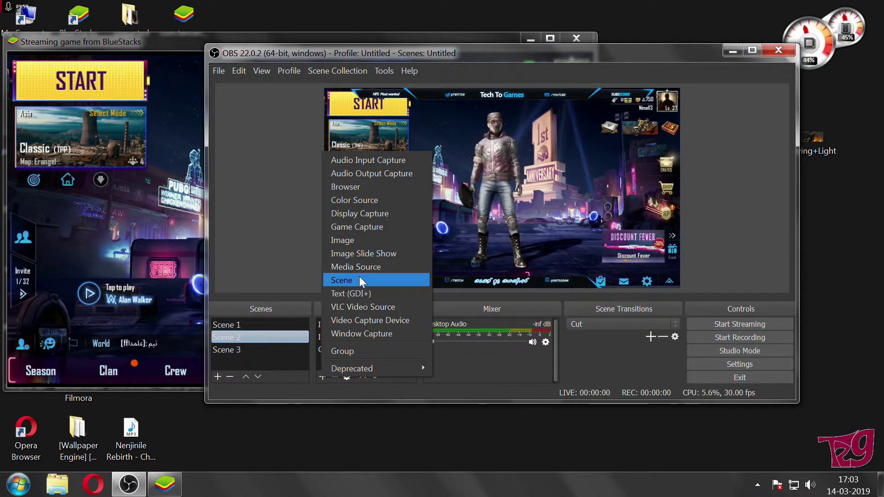
pyautogui.click(471, 181)
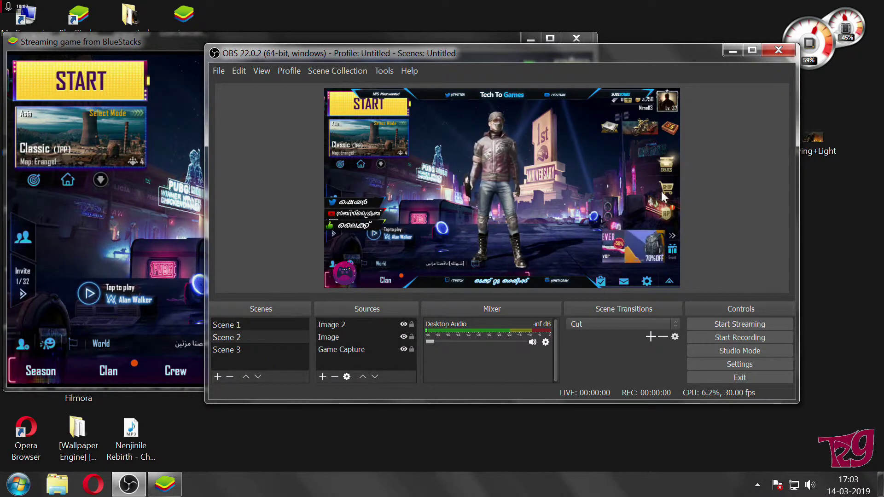
# Create a new Media Source in Scene 2 and start browsing for its local file
pyautogui.click(325, 375)
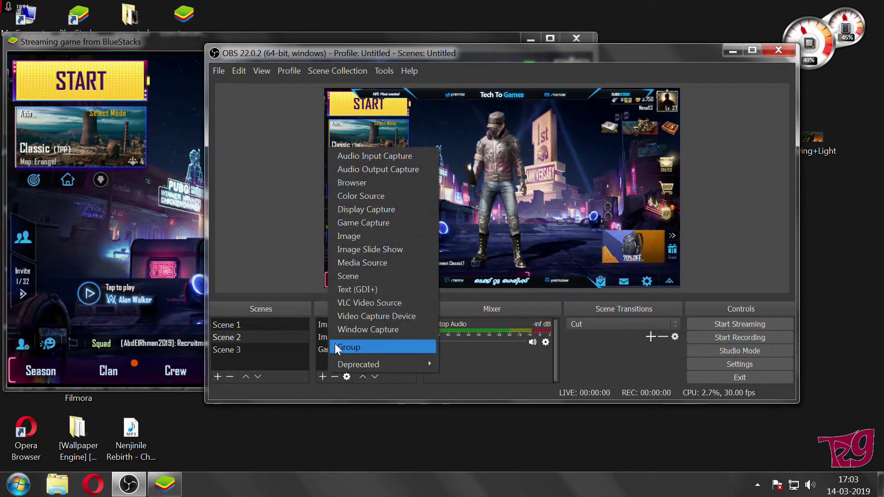
pyautogui.click(365, 263)
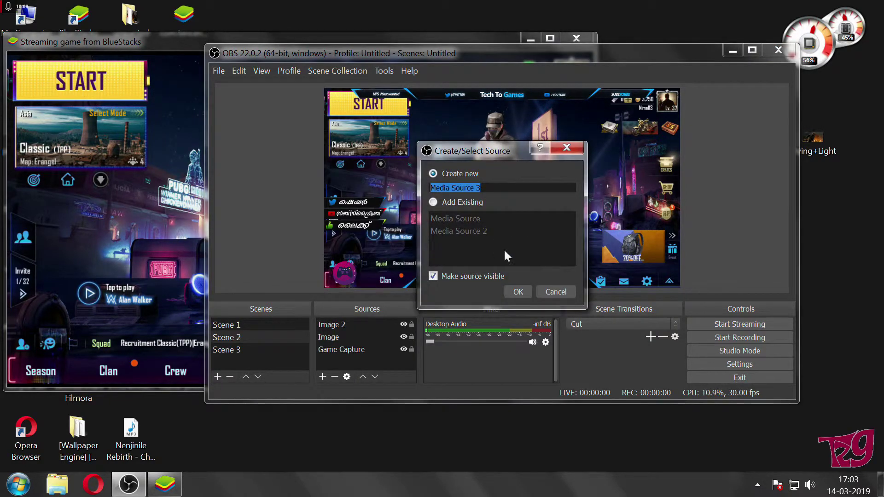
pyautogui.click(512, 291)
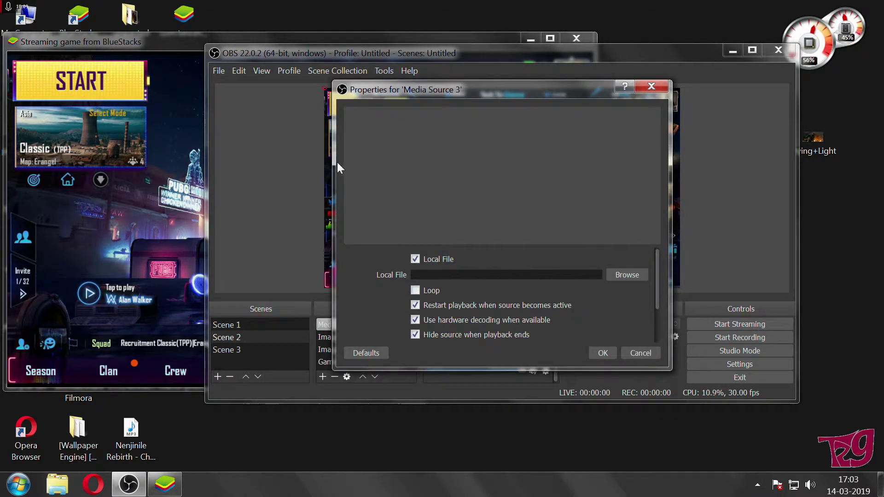
pyautogui.click(609, 275)
pyautogui.click(386, 290)
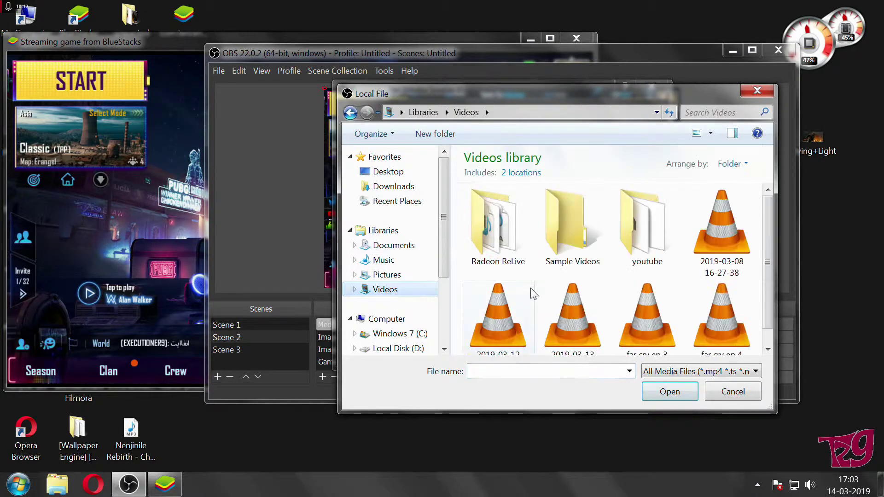
pyautogui.click(548, 289)
pyautogui.scroll(1, 548, 283)
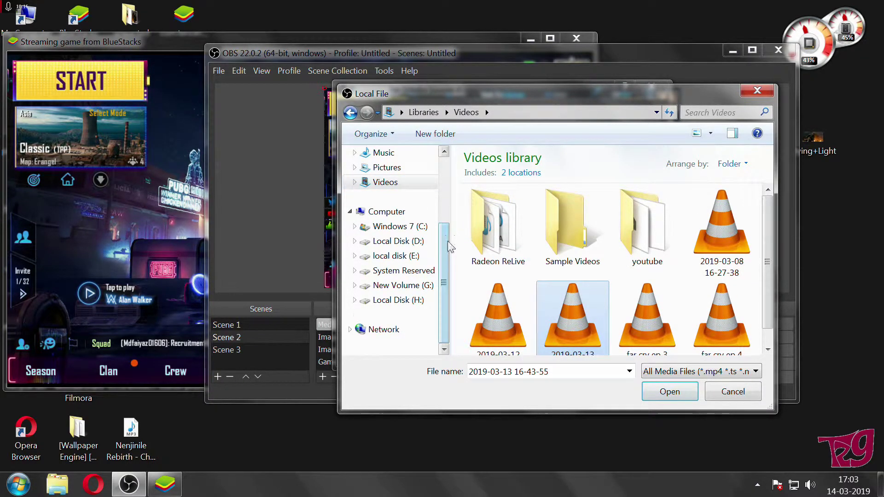
pyautogui.scroll(1, 444, 216)
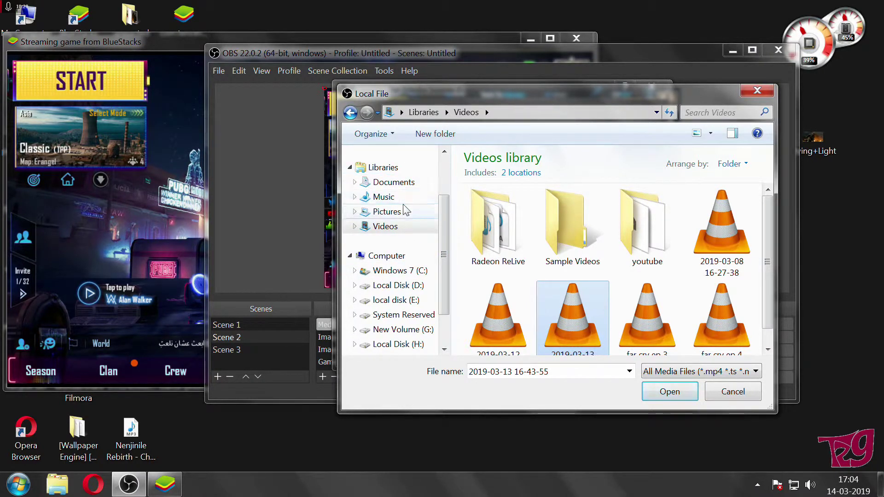
pyautogui.scroll(2, 444, 217)
# Choose Best green screen subscribe button.mp4 from the Desktop's unwanted folder as the media source's local file
pyautogui.click(388, 171)
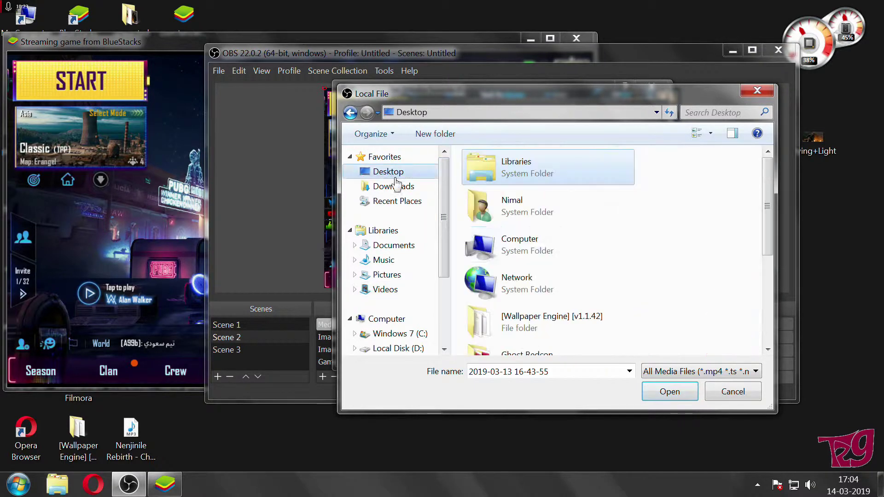
pyautogui.scroll(-3, 541, 244)
pyautogui.scroll(1, 541, 244)
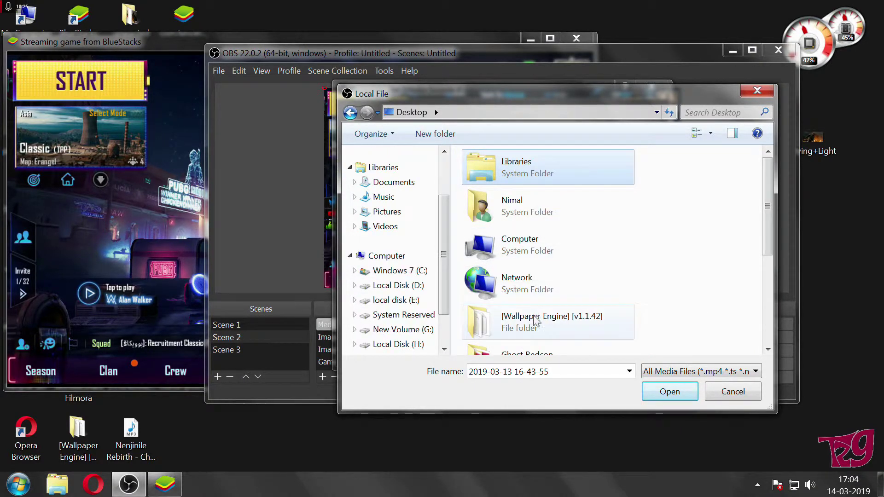
pyautogui.click(535, 336)
pyautogui.scroll(-3, 536, 341)
pyautogui.doubleClick(534, 300)
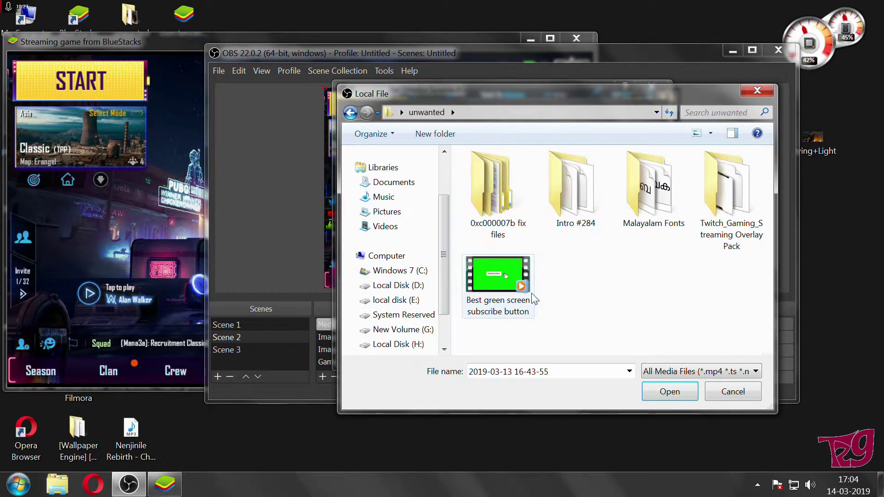
pyautogui.click(514, 294)
pyautogui.click(658, 393)
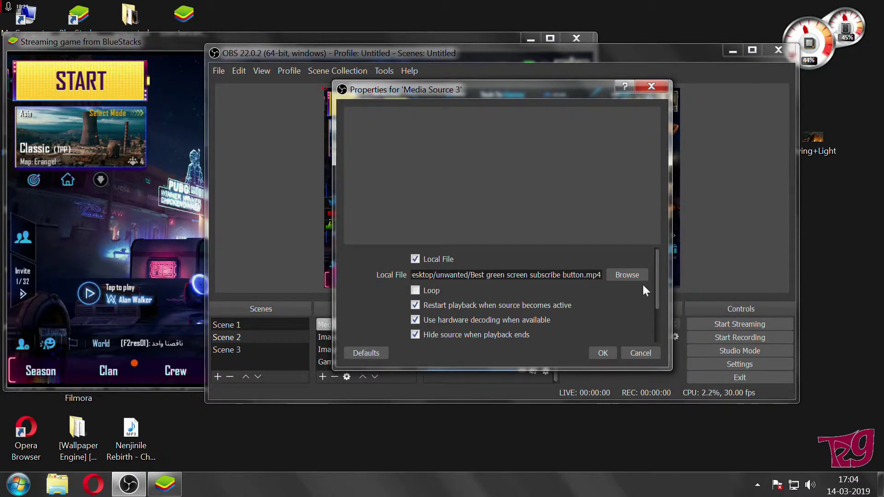
# Confirm the subscribe-button media source's properties and lower its audio volume to about -39.5 dB
pyautogui.click(600, 353)
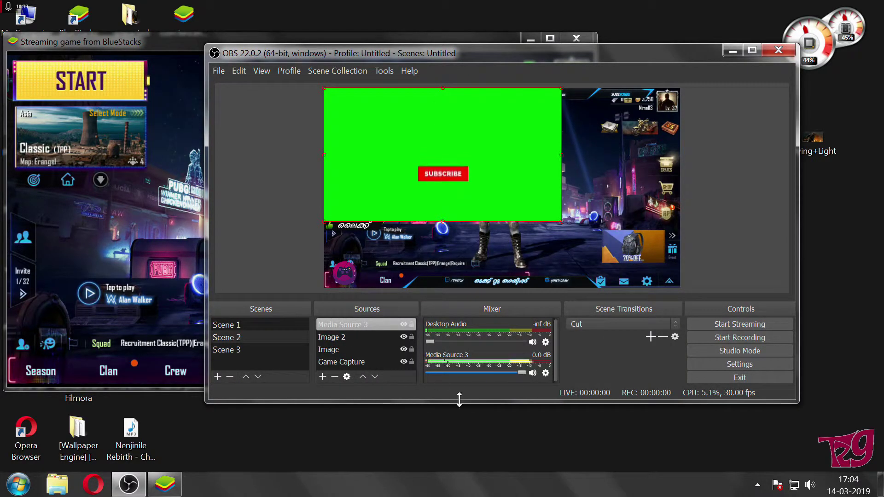
pyautogui.moveTo(521, 373); pyautogui.dragTo(450, 374)
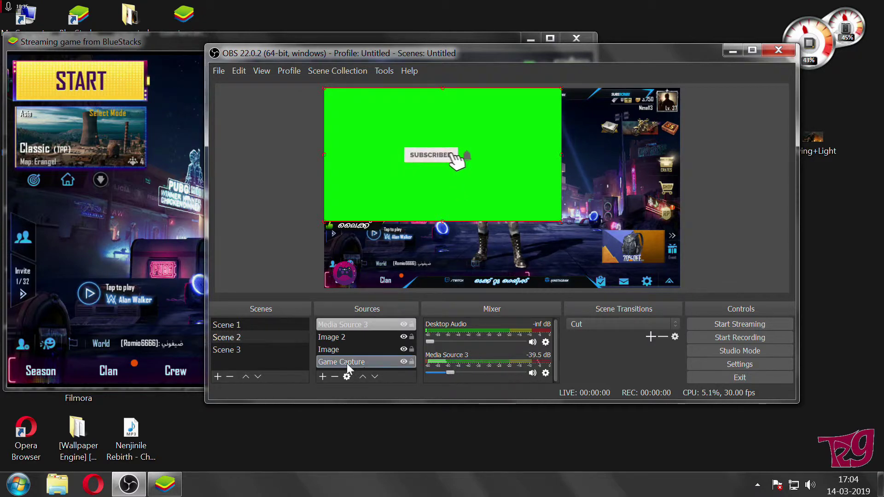
pyautogui.rightClick(412, 195)
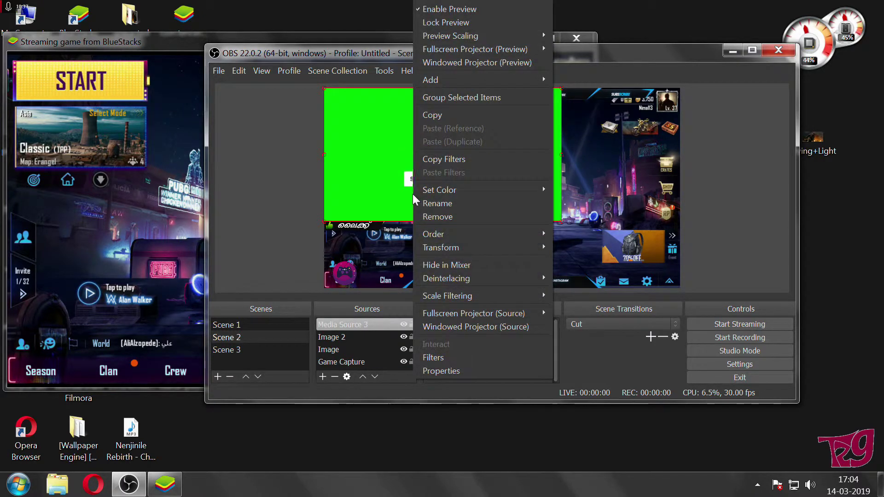
pyautogui.click(421, 355)
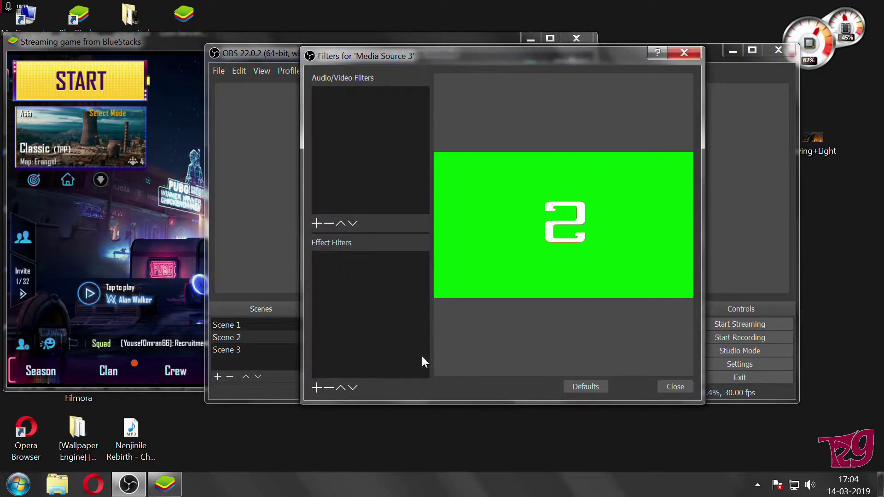
pyautogui.click(317, 223)
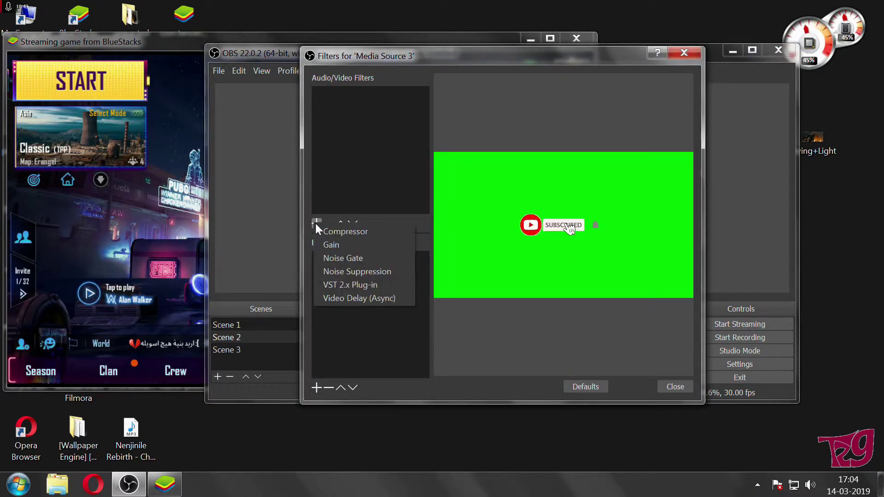
pyautogui.click(434, 320)
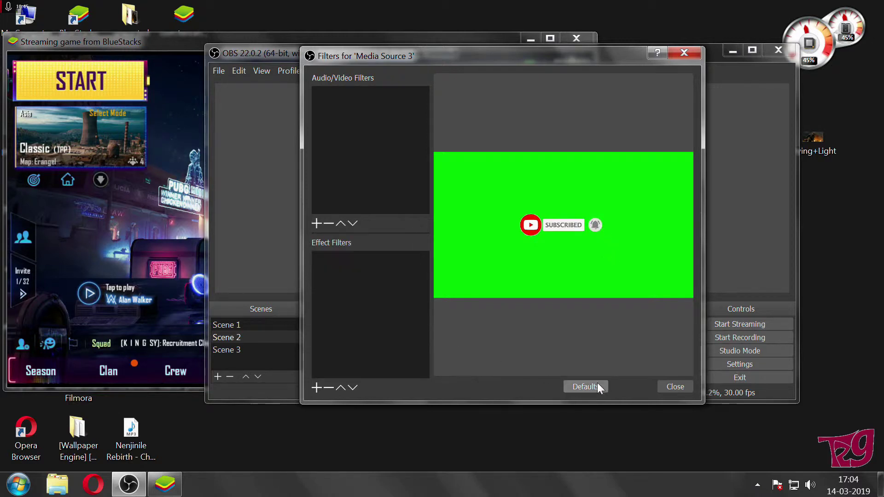
pyautogui.click(316, 387)
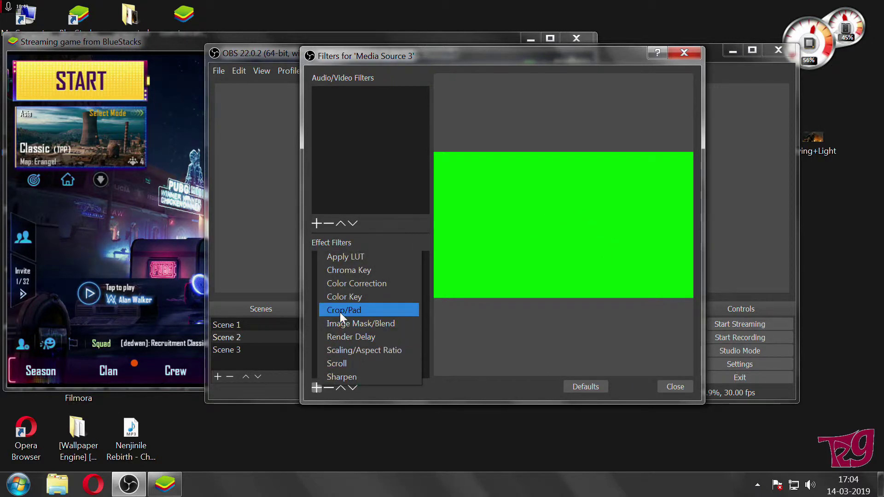
pyautogui.click(317, 387)
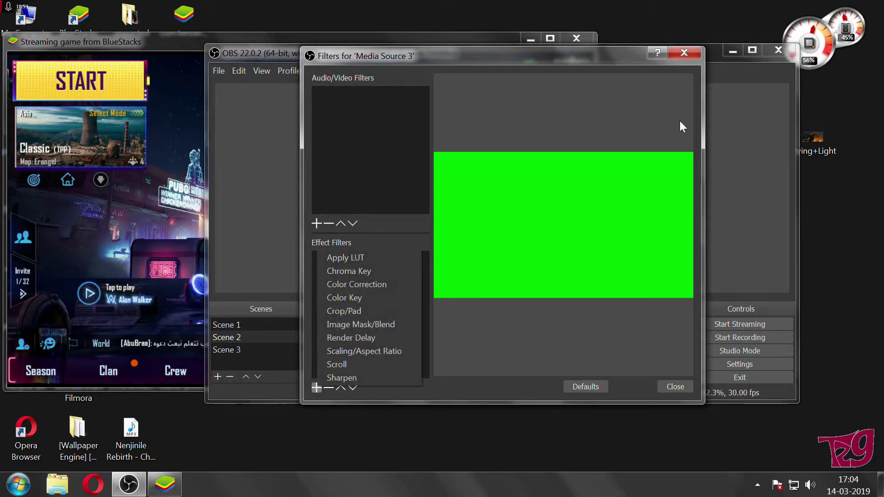
pyautogui.click(689, 55)
pyautogui.click(681, 55)
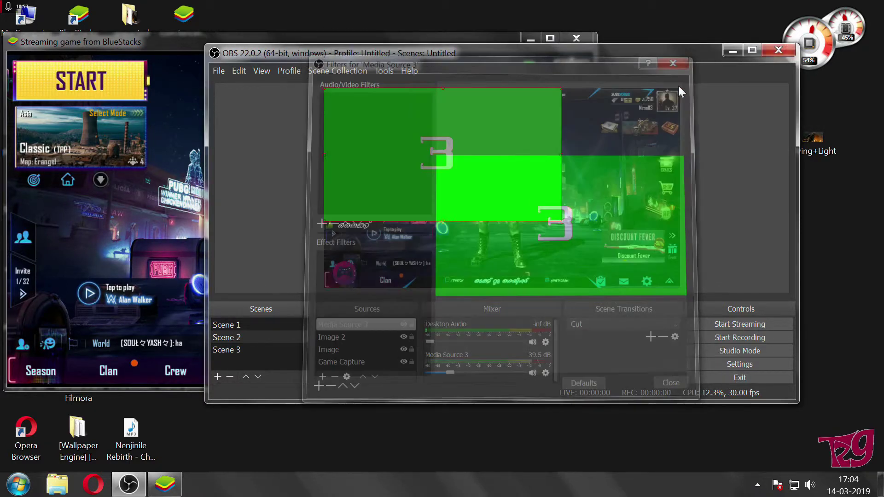
# Add a Chroma Key effect filter to the subscribe-button media source, keeping Green as the key color type
pyautogui.rightClick(349, 324)
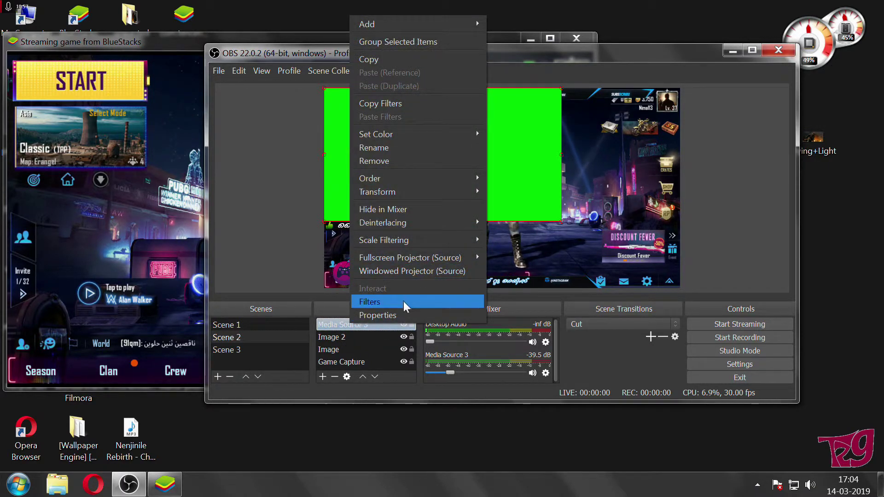
pyautogui.click(382, 300)
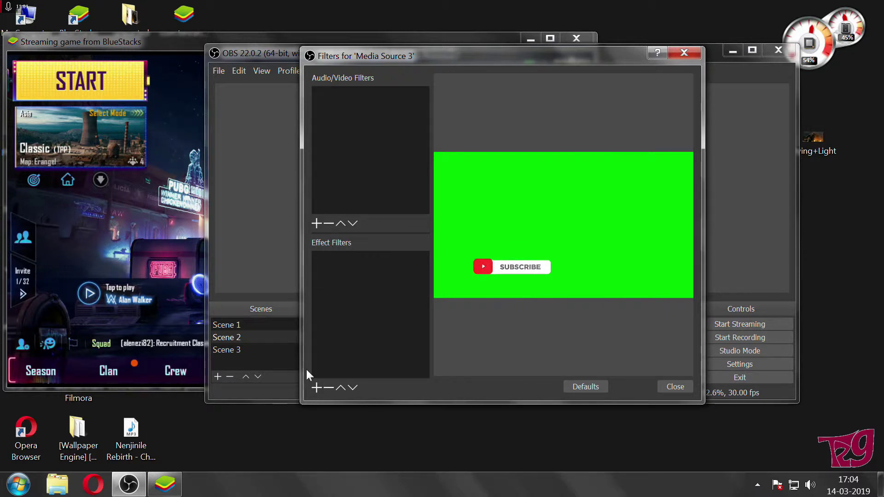
pyautogui.click(322, 386)
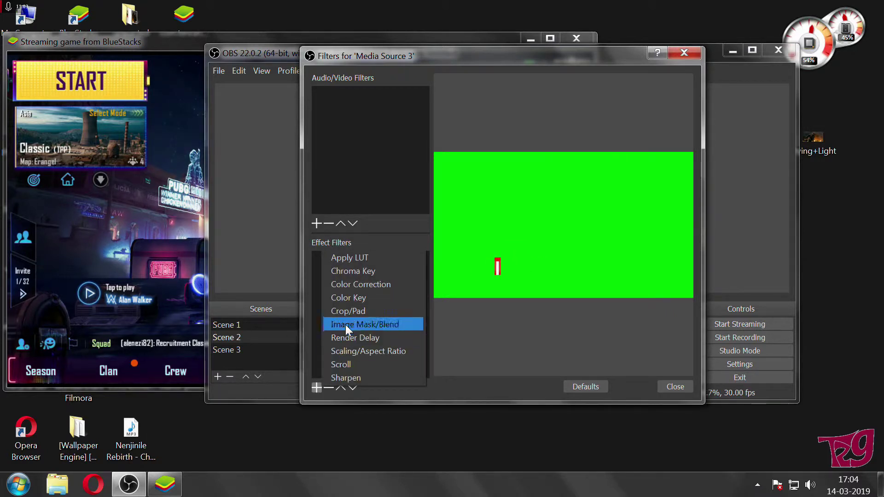
pyautogui.click(349, 273)
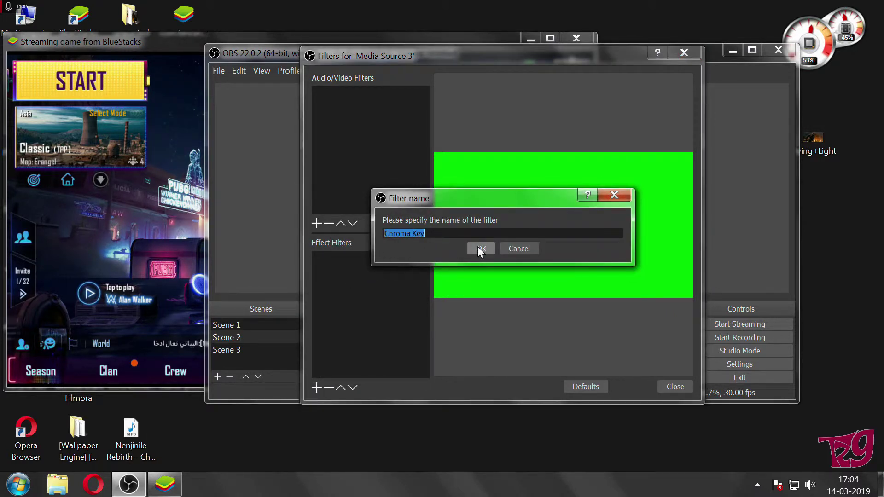
pyautogui.click(479, 247)
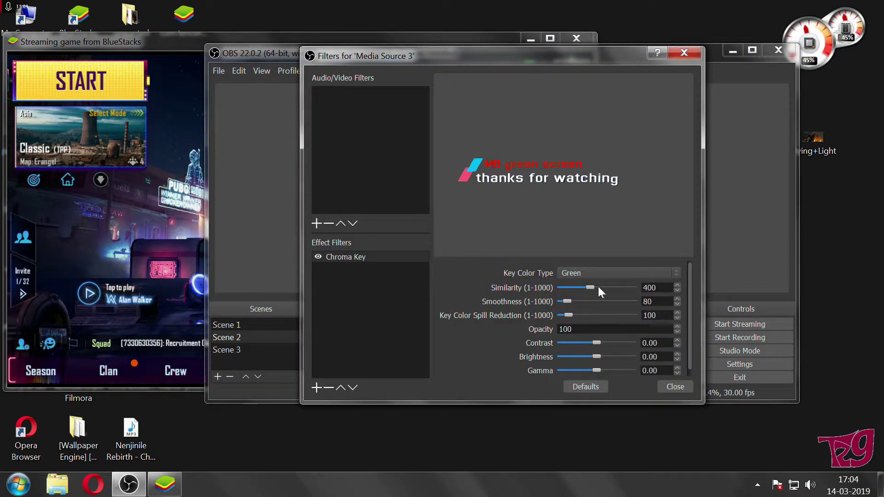
pyautogui.click(580, 272)
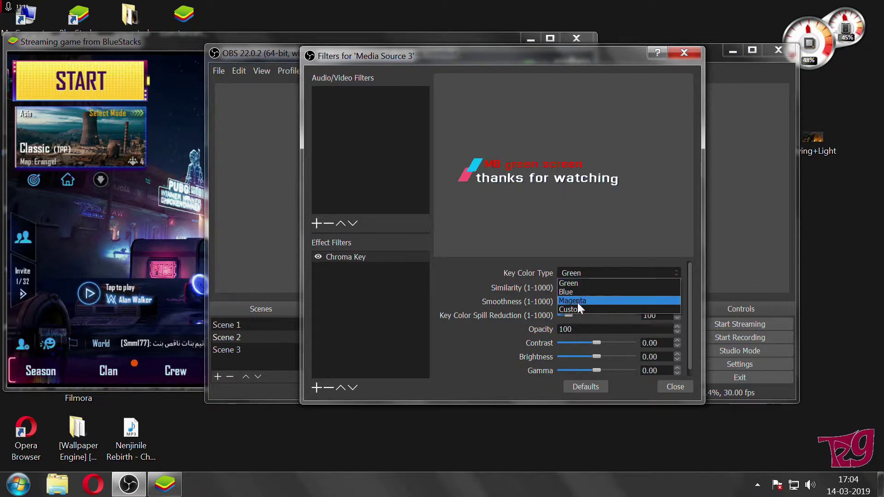
pyautogui.click(589, 270)
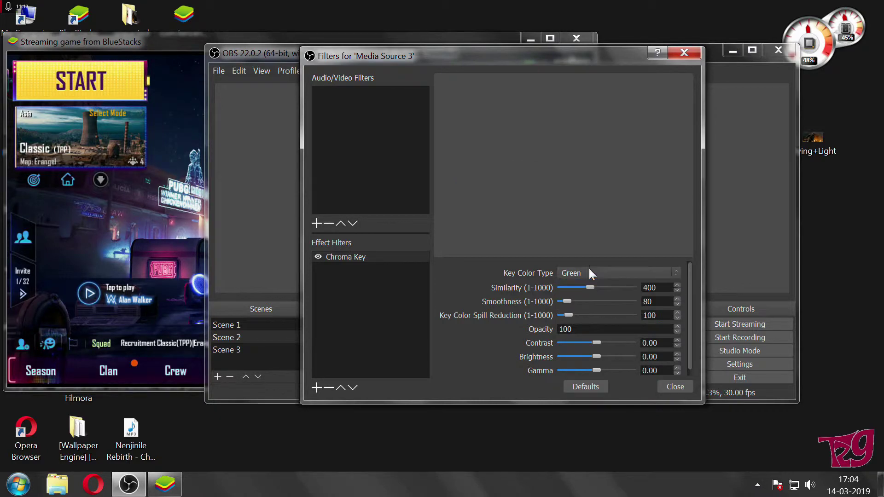
pyautogui.click(673, 387)
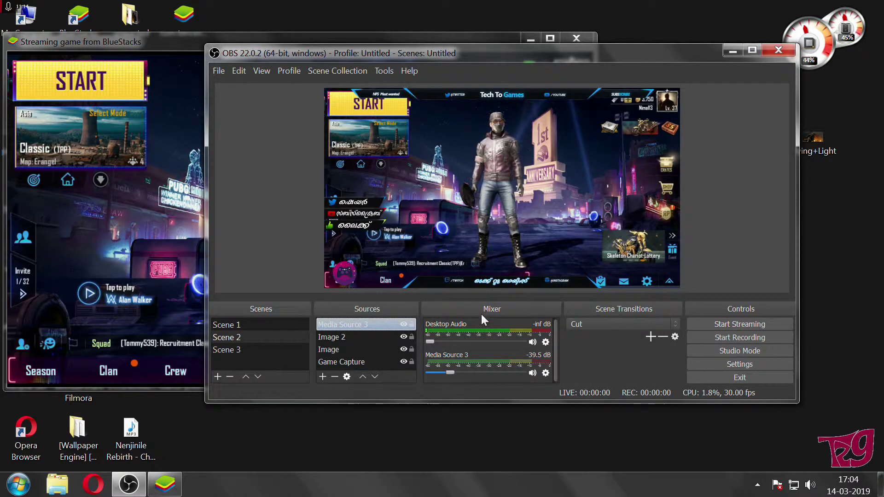
# Scale the subscribe-button video to about three quarters of the Scene 2 canvas and place it in the canvas's lower-left corner
pyautogui.click(240, 338)
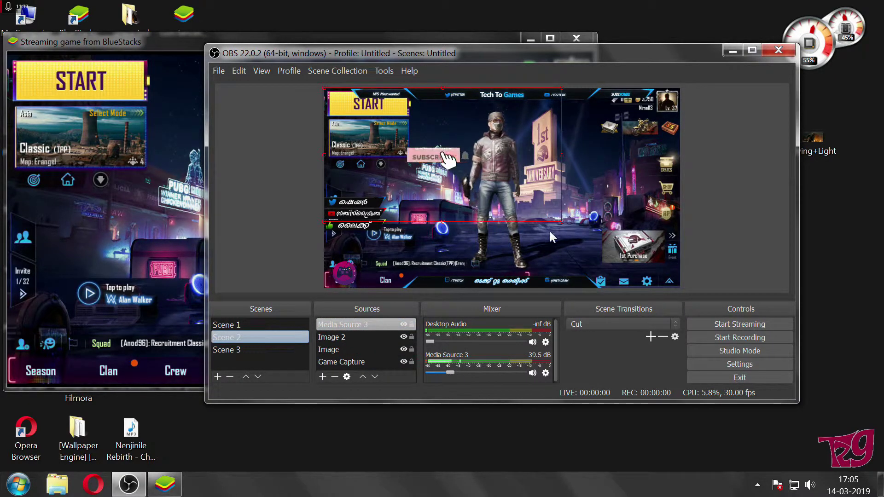
pyautogui.click(565, 223)
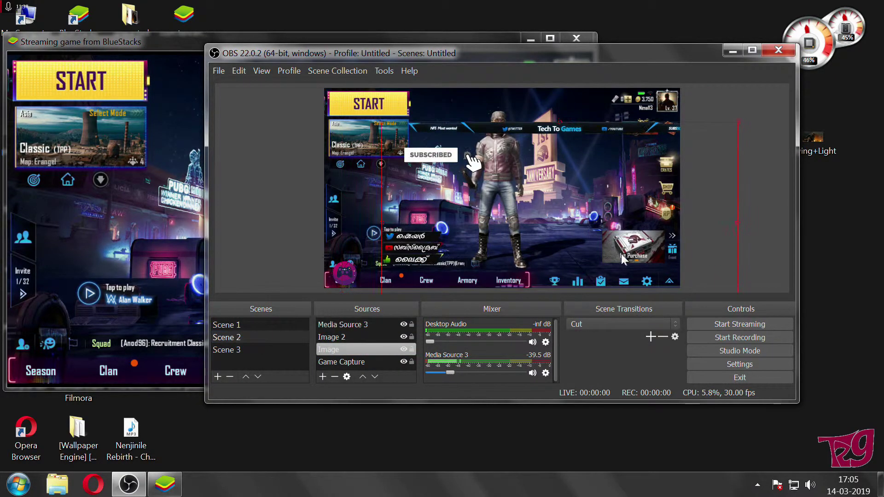
pyautogui.click(367, 325)
pyautogui.click(568, 222)
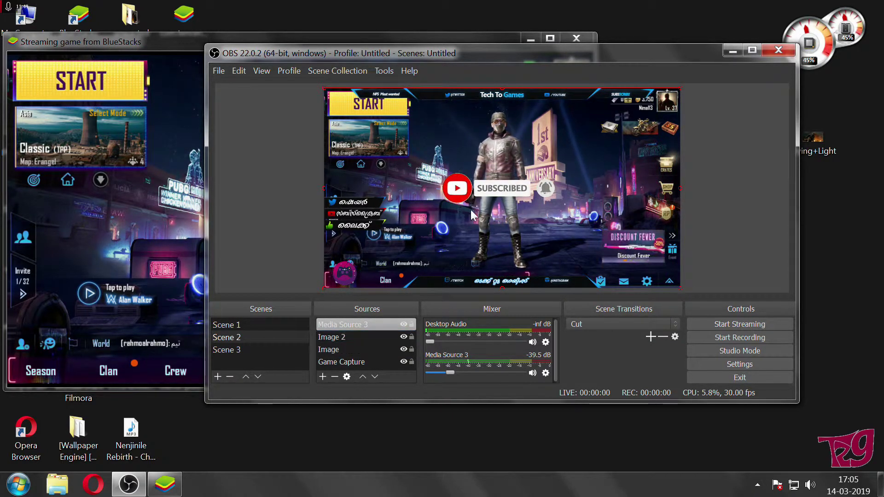
pyautogui.moveTo(324, 88); pyautogui.dragTo(415, 139)
pyautogui.moveTo(490, 222); pyautogui.dragTo(430, 223)
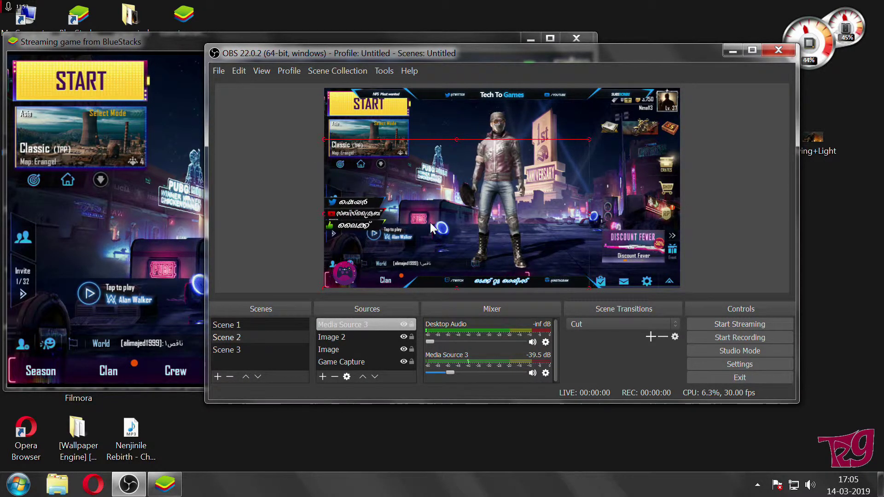
pyautogui.click(294, 195)
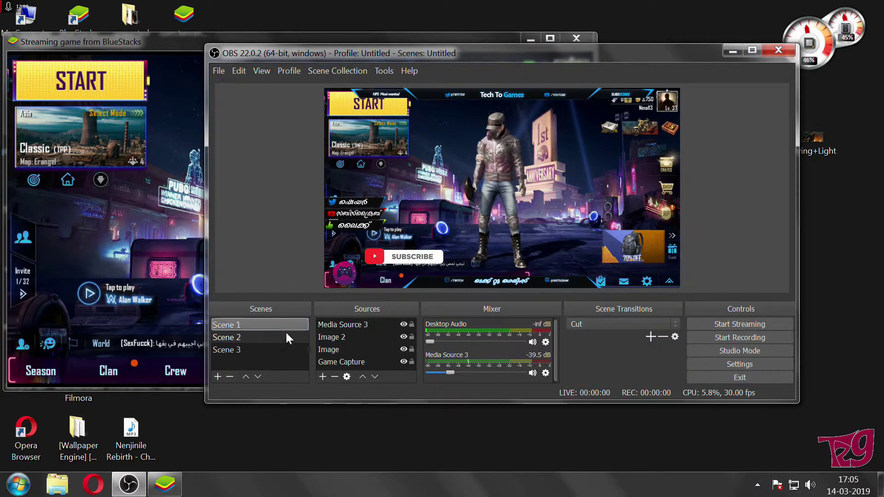
# Choose Streaming Services as the stream type and YouTube / YouTube Gaming as the service in the stream settings
pyautogui.click(721, 365)
pyautogui.click(320, 111)
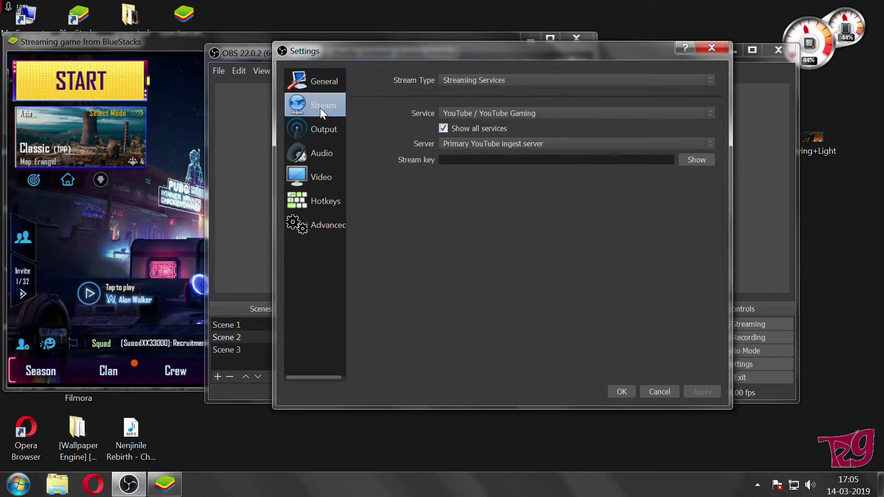
pyautogui.click(463, 160)
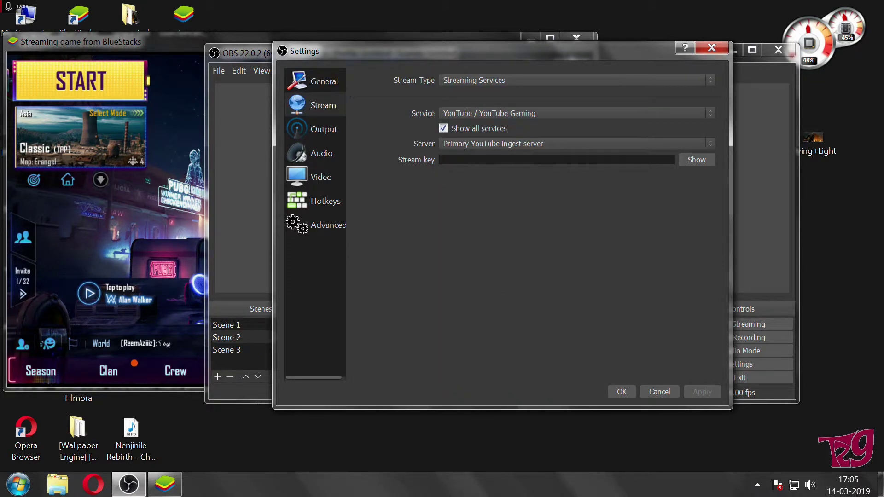
pyautogui.click(510, 82)
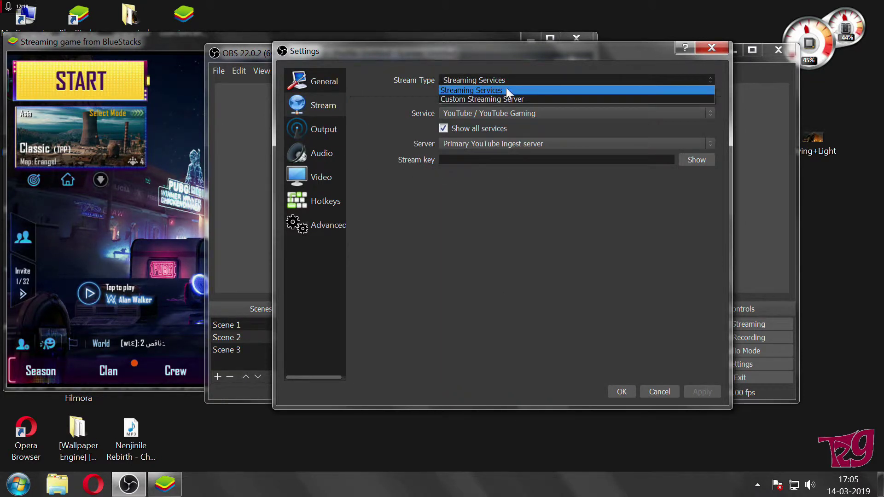
pyautogui.click(506, 89)
pyautogui.click(508, 115)
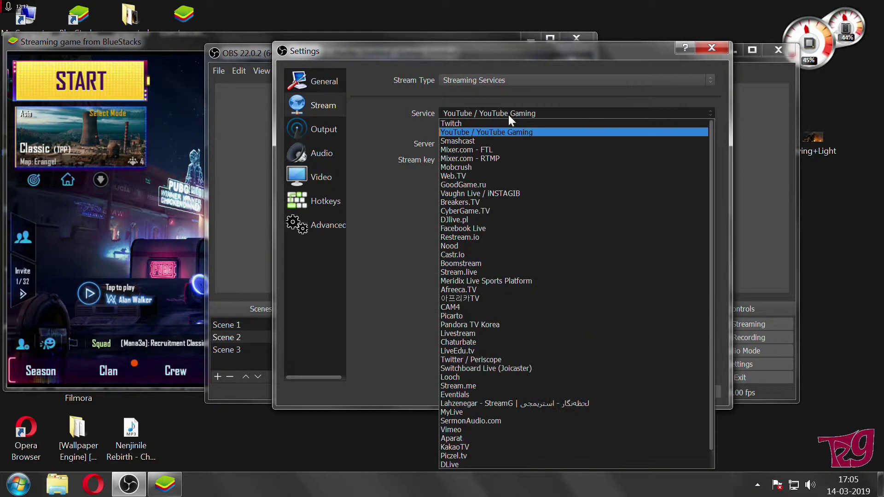
pyautogui.click(462, 132)
pyautogui.click(463, 114)
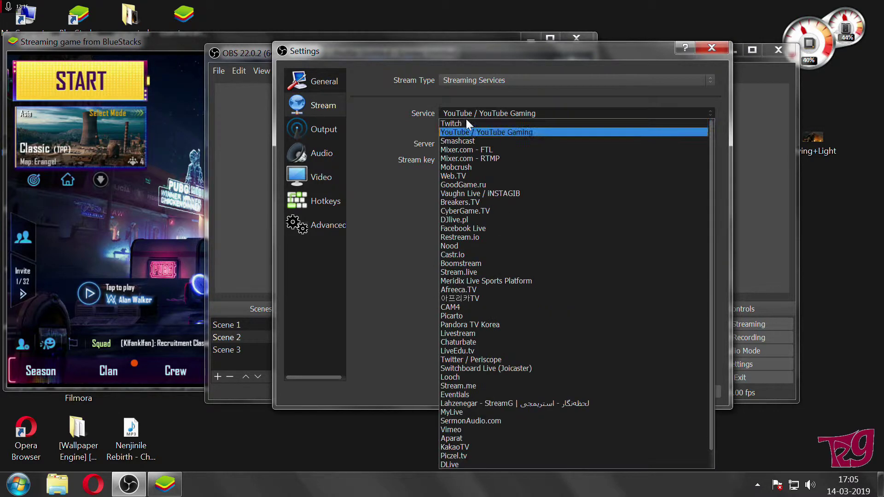
pyautogui.click(479, 132)
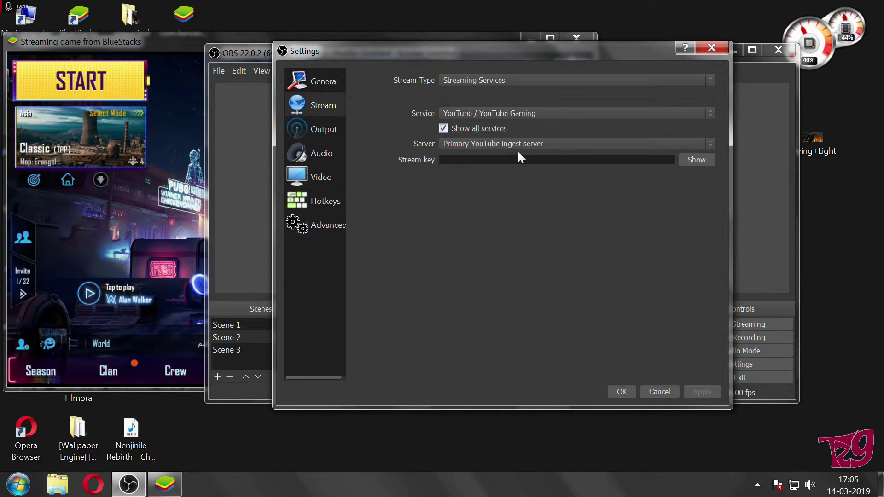
# Switch to the Opera browser, close the open tabs and load YouTube from Speed Dial
pyautogui.click(93, 484)
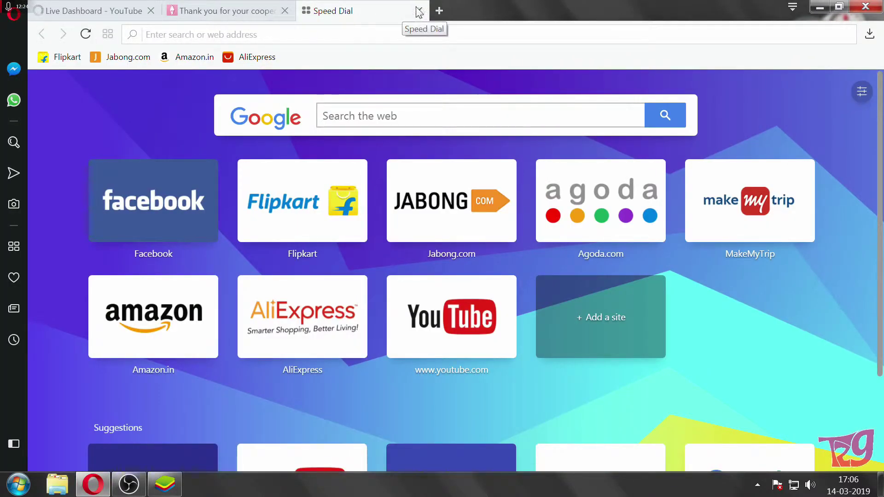
pyautogui.click(419, 11)
pyautogui.click(284, 10)
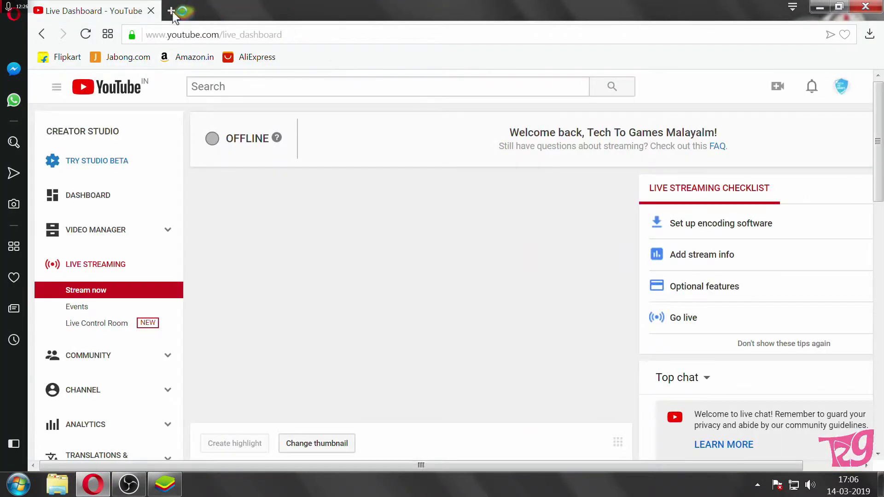
pyautogui.click(150, 11)
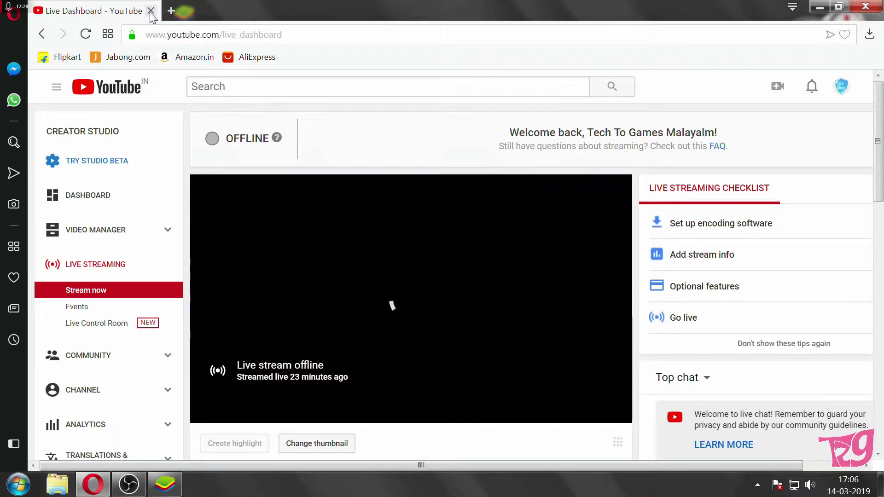
pyautogui.click(426, 308)
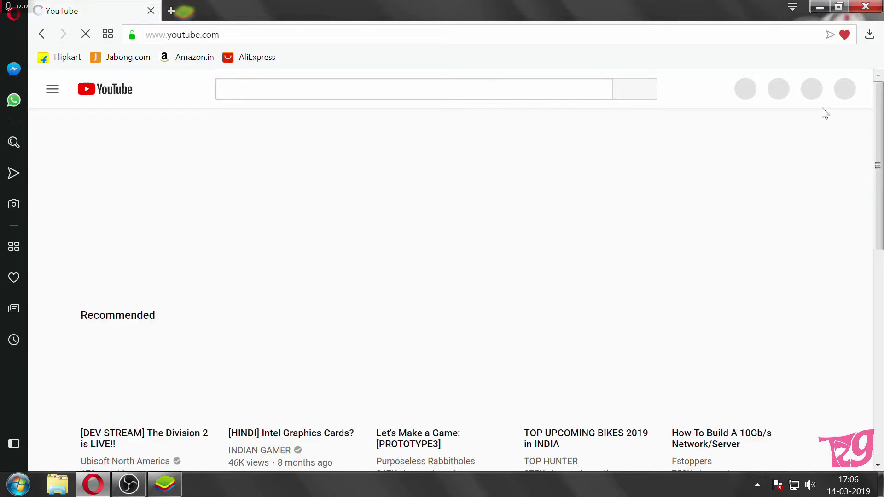
# Open the signed-in account's own YouTube channel page and look over its uploads
pyautogui.click(840, 89)
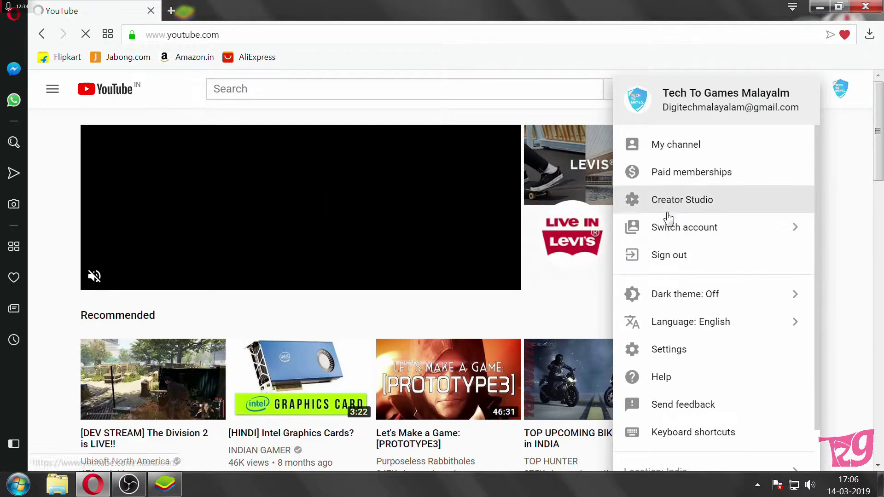
pyautogui.click(673, 143)
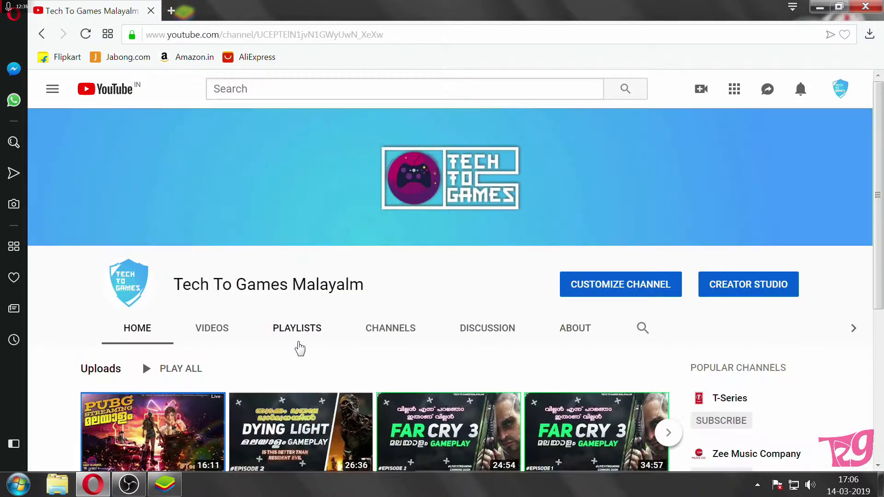
pyautogui.scroll(-4, 144, 334)
pyautogui.scroll(4, 145, 331)
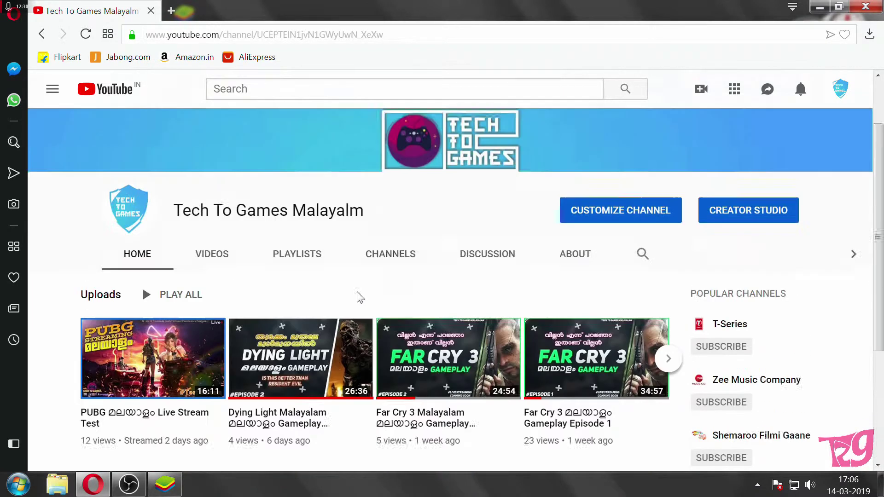
# Open Creator Studio from the channel page and go to its Live Streaming dashboard
pyautogui.click(747, 286)
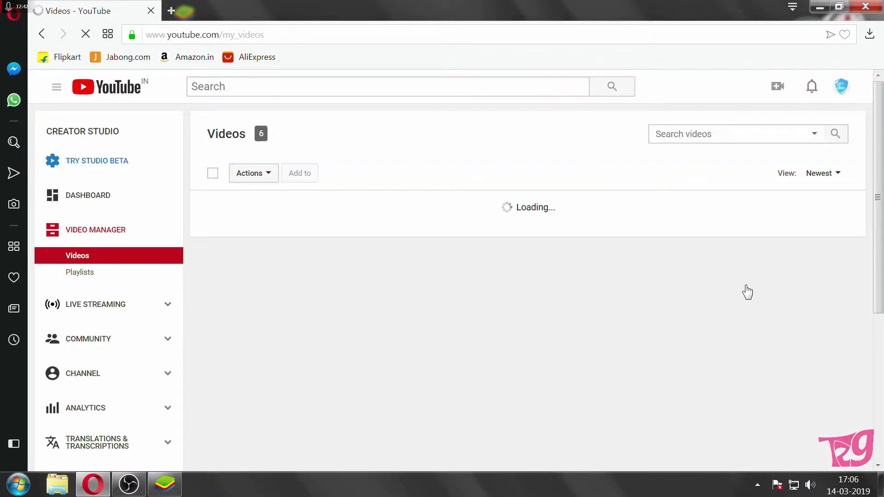
pyautogui.scroll(-2, 64, 375)
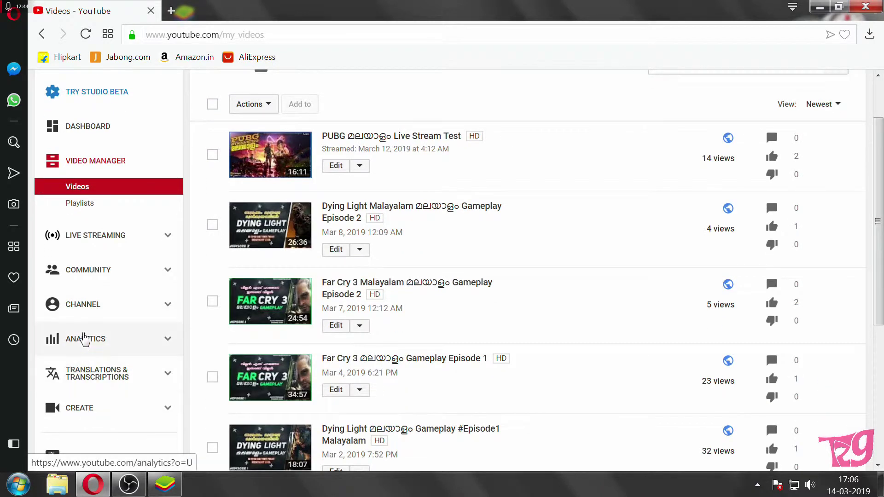
pyautogui.click(101, 245)
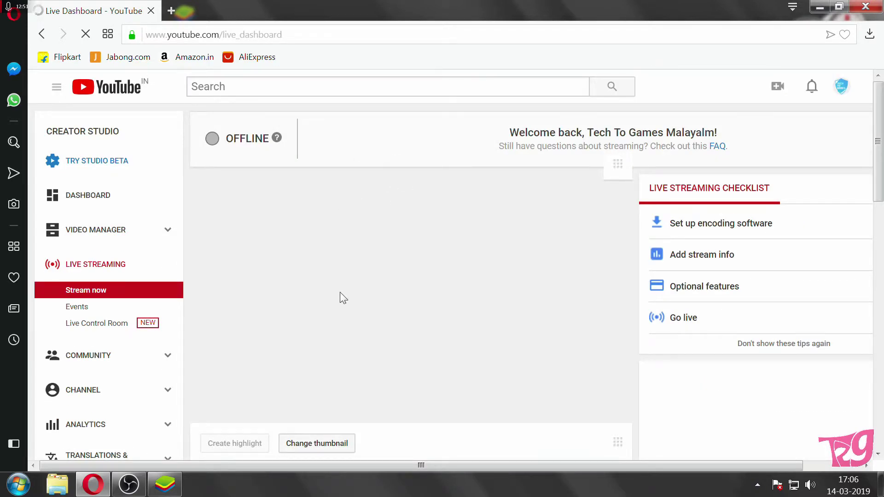
# Examine the live dashboard's basic info, category, privacy and Encoder Setup sections, including where the server URL and stream key are
pyautogui.scroll(-5, 197, 361)
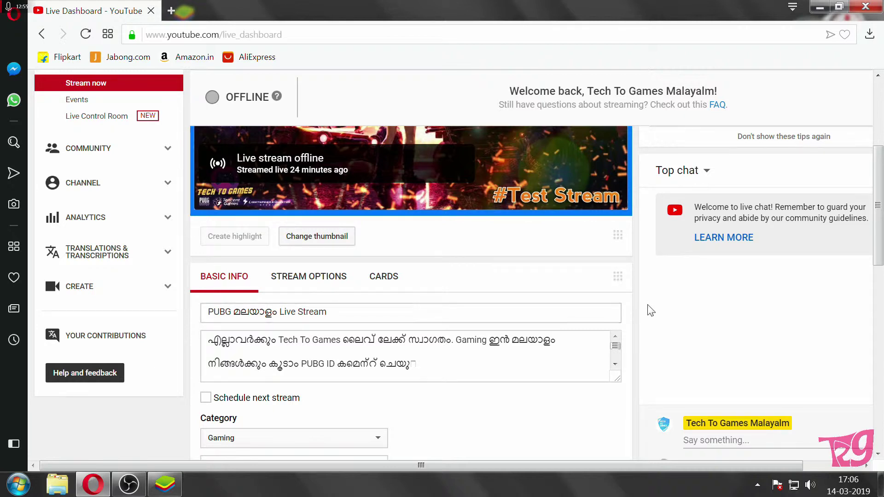
pyautogui.scroll(-3, 640, 303)
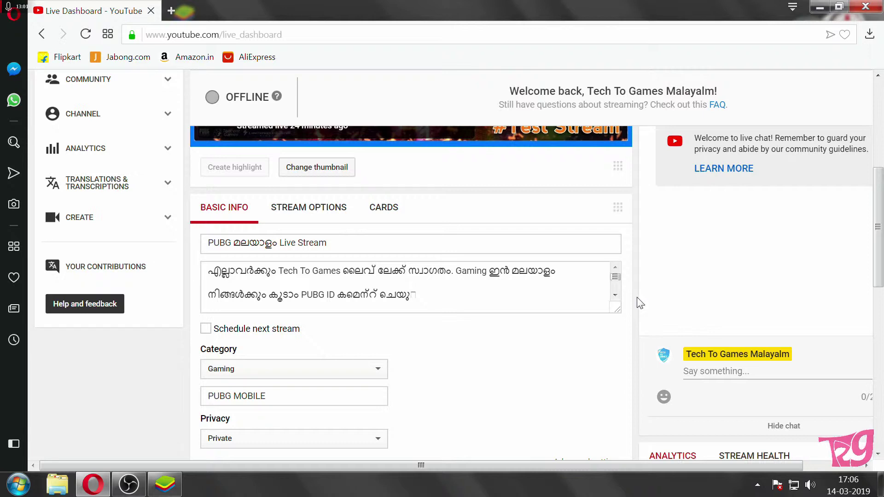
pyautogui.scroll(-3, 640, 303)
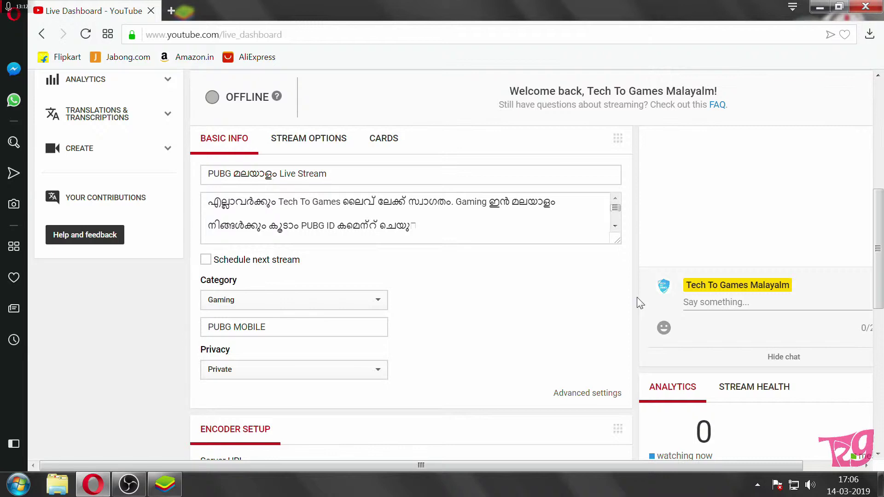
pyautogui.scroll(-5, 639, 303)
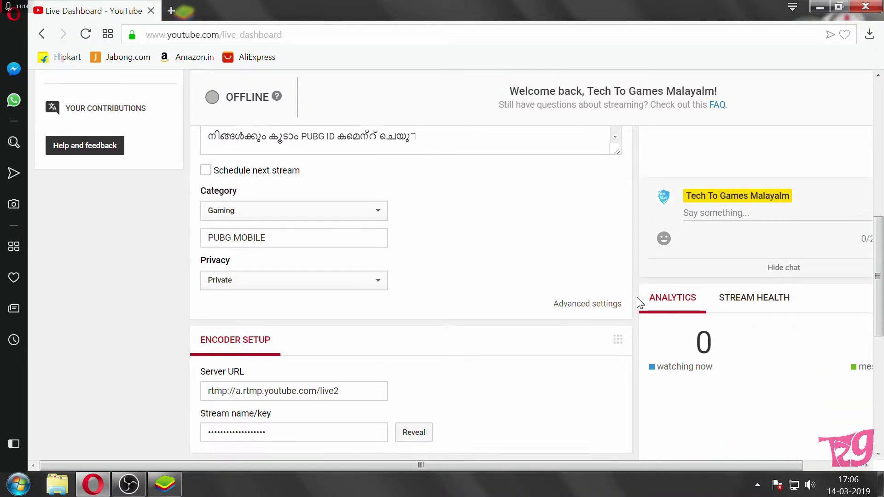
pyautogui.scroll(10, 640, 303)
pyautogui.scroll(2, 640, 303)
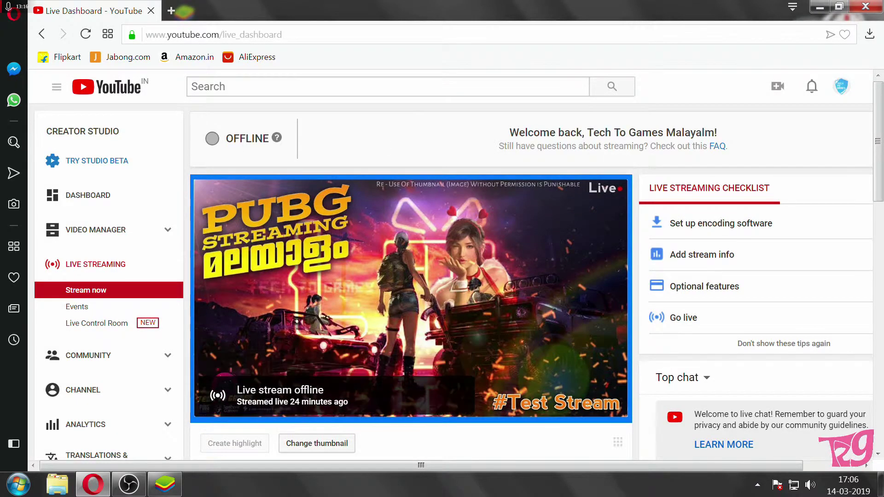
pyautogui.scroll(-15, 632, 256)
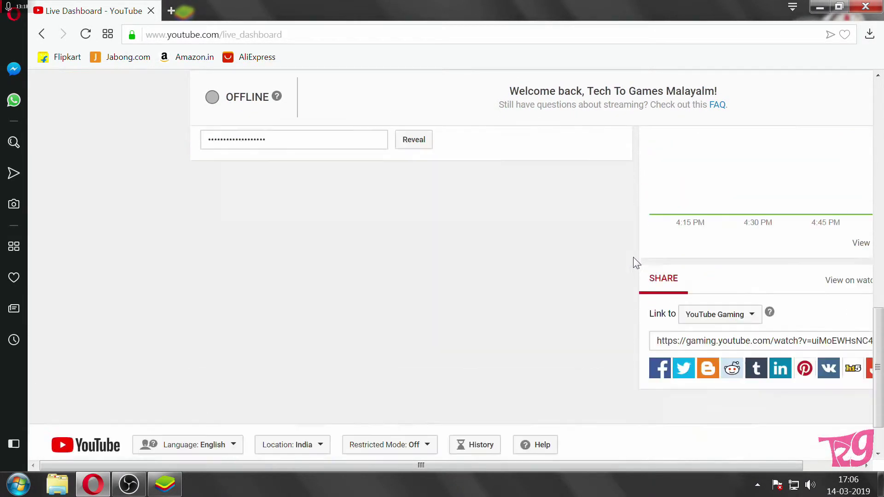
pyautogui.scroll(5, 527, 269)
pyautogui.click(244, 344)
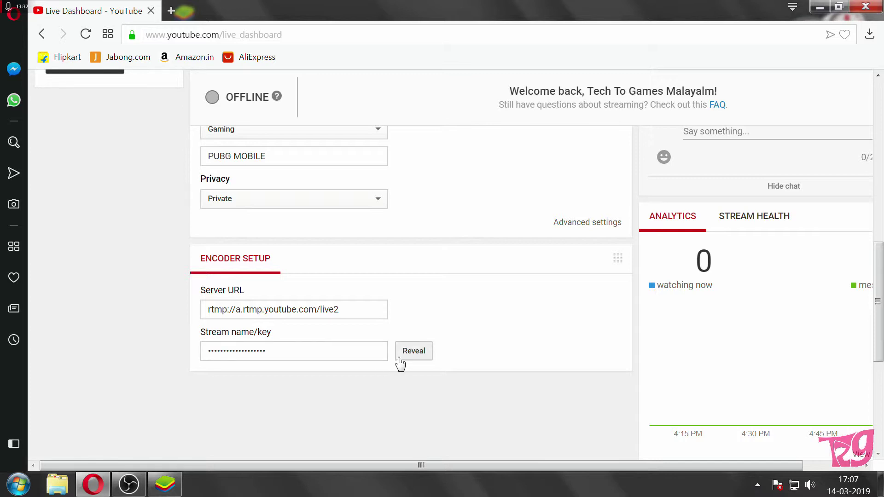
# Try to copy the masked stream key from the dashboard's Encoder Setup section
pyautogui.moveTo(210, 351); pyautogui.dragTo(261, 353)
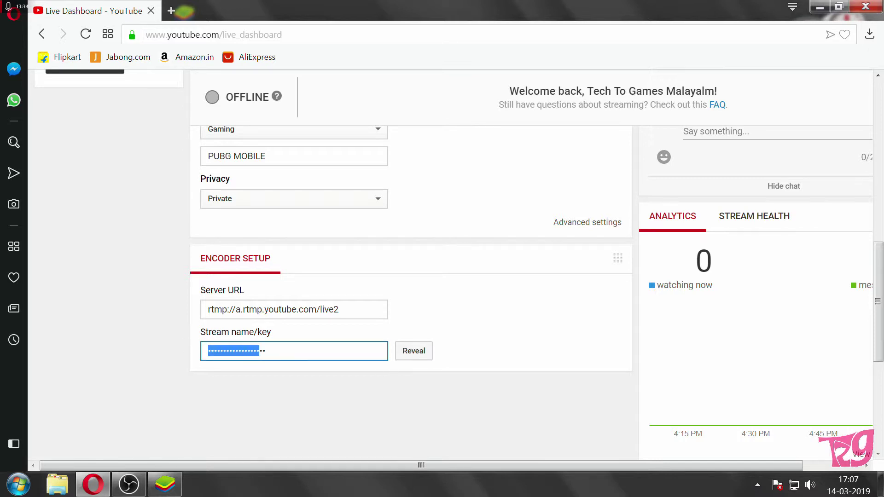
pyautogui.rightClick(261, 353)
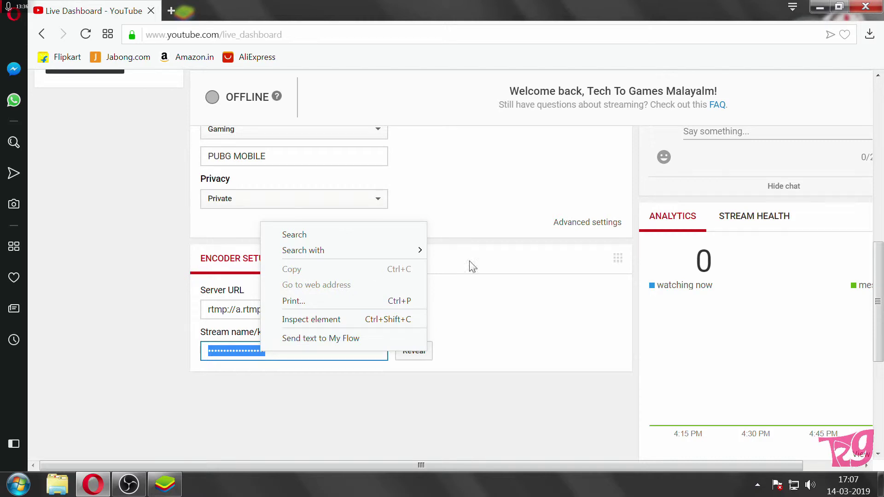
pyautogui.click(393, 391)
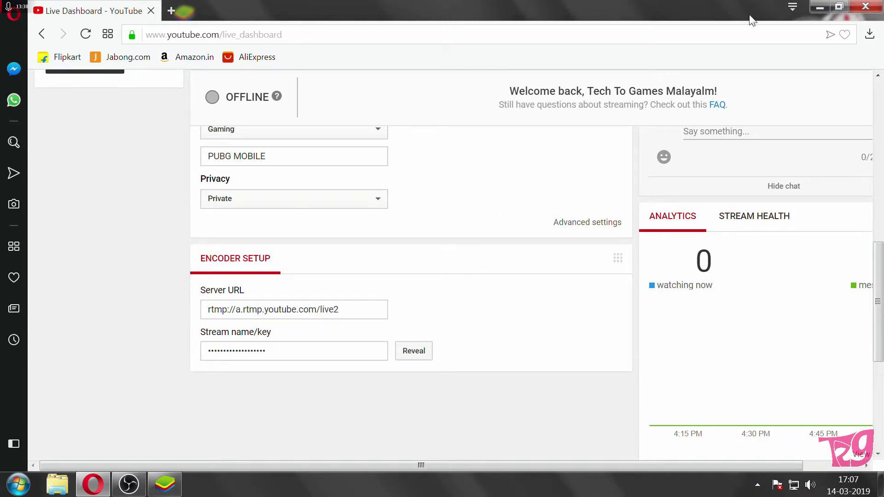
# Switch to OBS, check the paste option for the stream key, and accept the YouTube stream settings
pyautogui.click(819, 7)
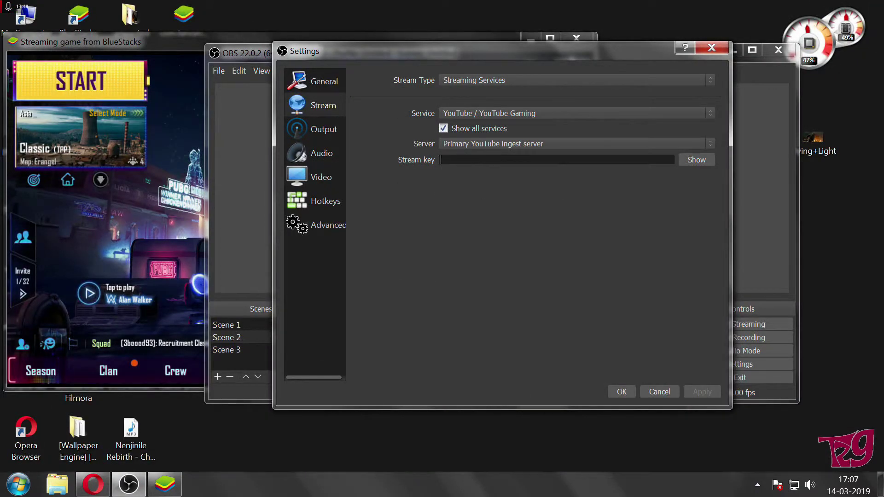
pyautogui.rightClick(462, 160)
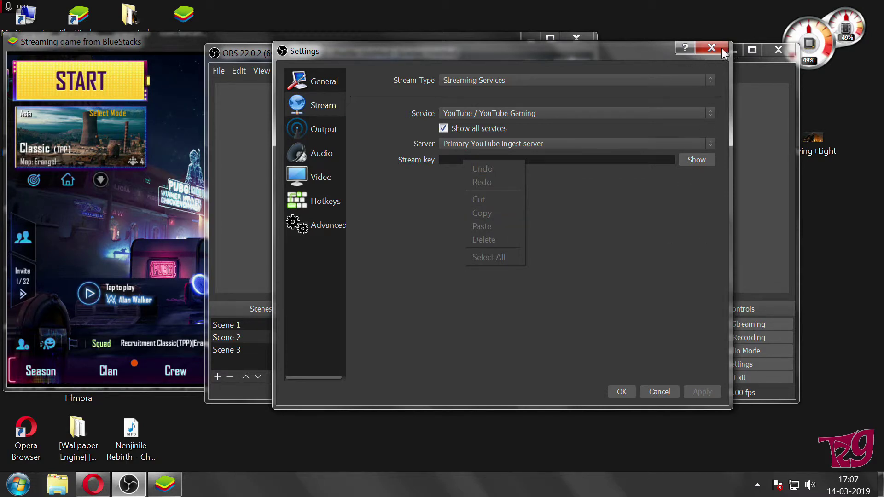
pyautogui.click(622, 390)
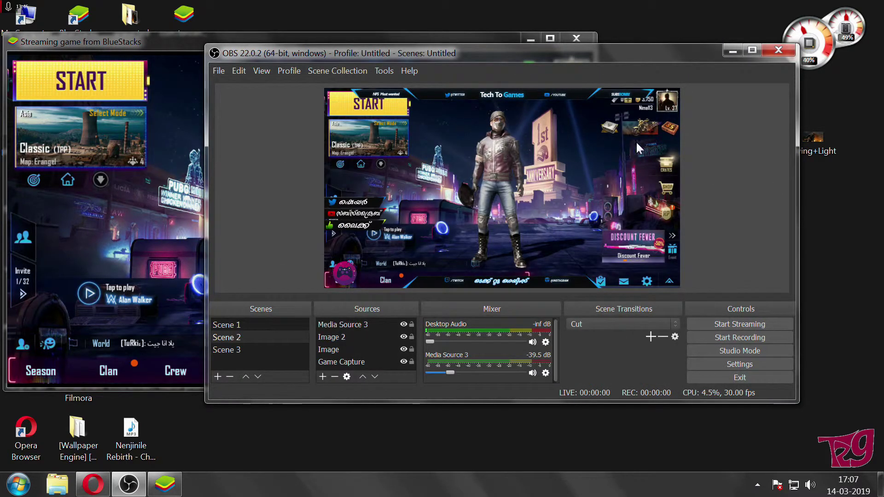
# Preview Scene 1, Scene 2 and Scene 3 one after another
pyautogui.moveTo(548, 54); pyautogui.dragTo(580, 57)
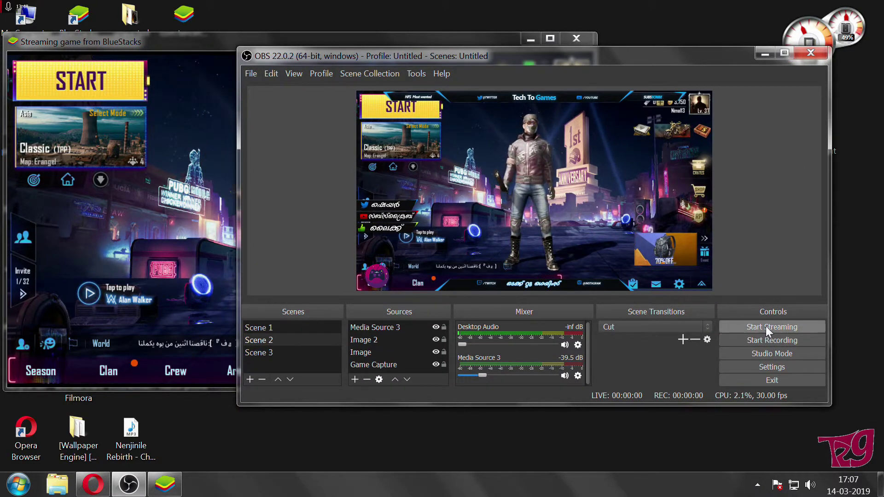
pyautogui.click(279, 327)
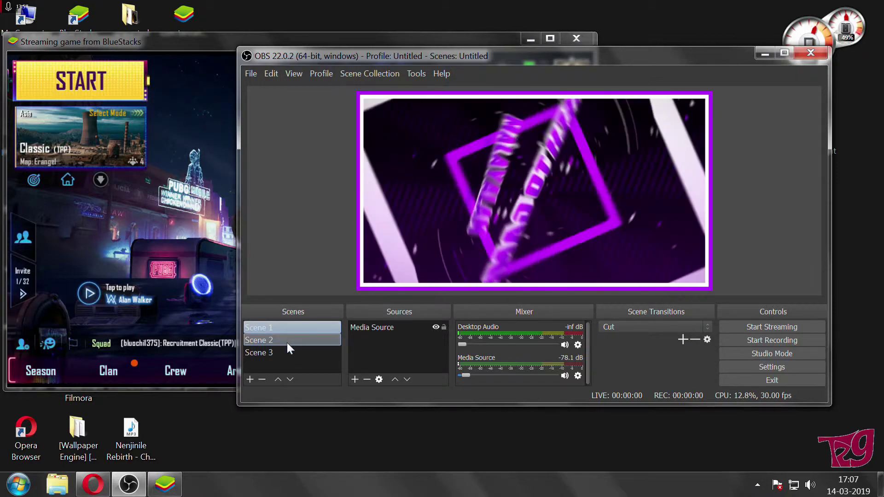
pyautogui.click(287, 344)
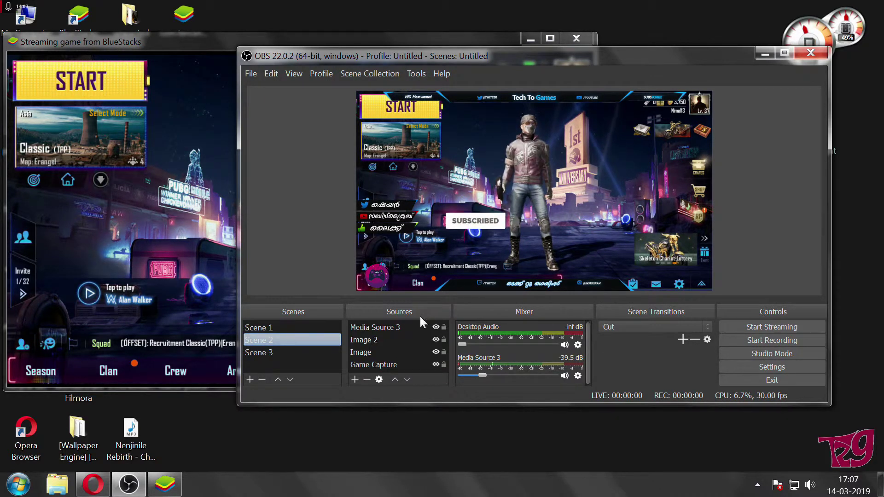
pyautogui.click(306, 353)
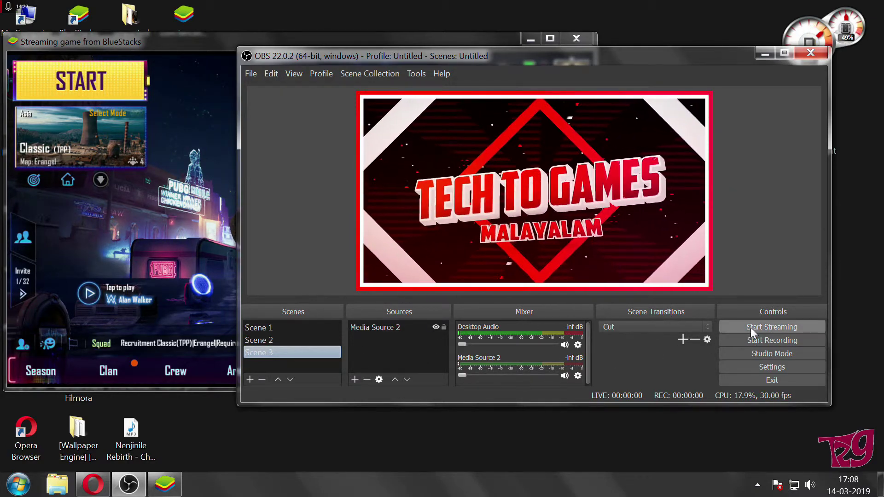
# Review the Stream and Output settings, choosing Software (x264) among the streaming encoder options, and close the settings
pyautogui.click(747, 370)
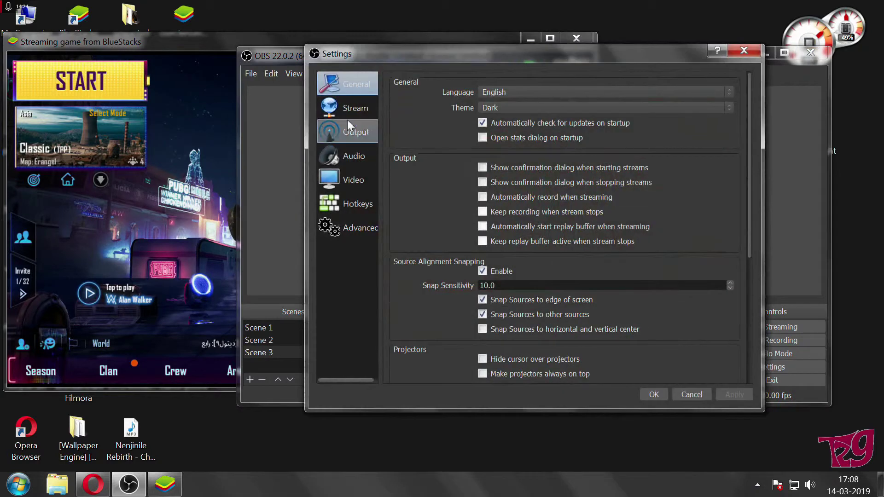
pyautogui.click(348, 109)
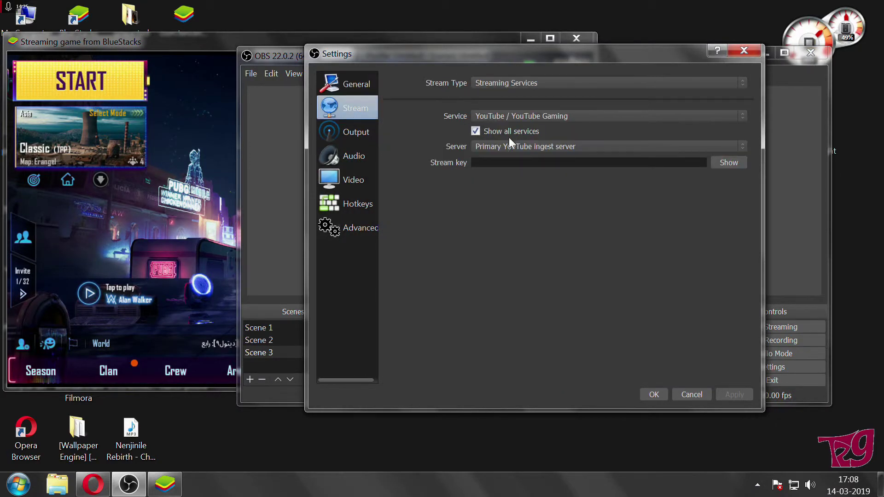
pyautogui.click(355, 133)
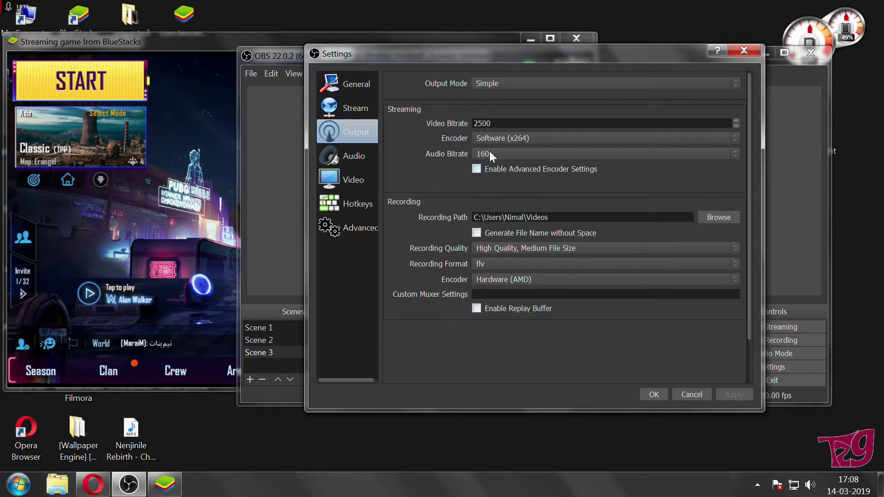
pyautogui.click(501, 137)
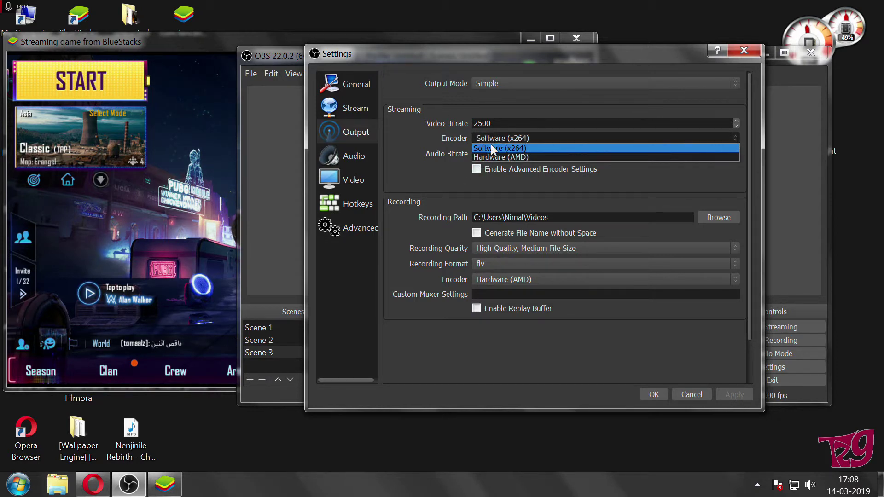
pyautogui.click(490, 145)
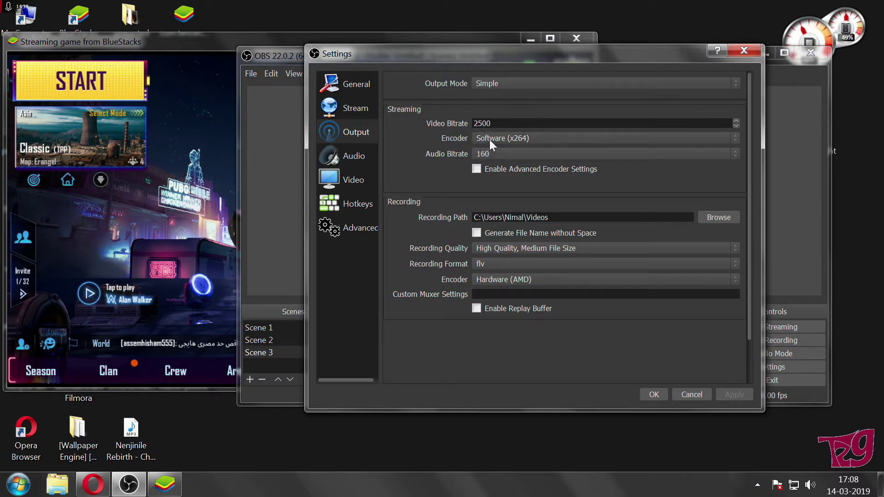
pyautogui.click(490, 139)
pyautogui.click(491, 145)
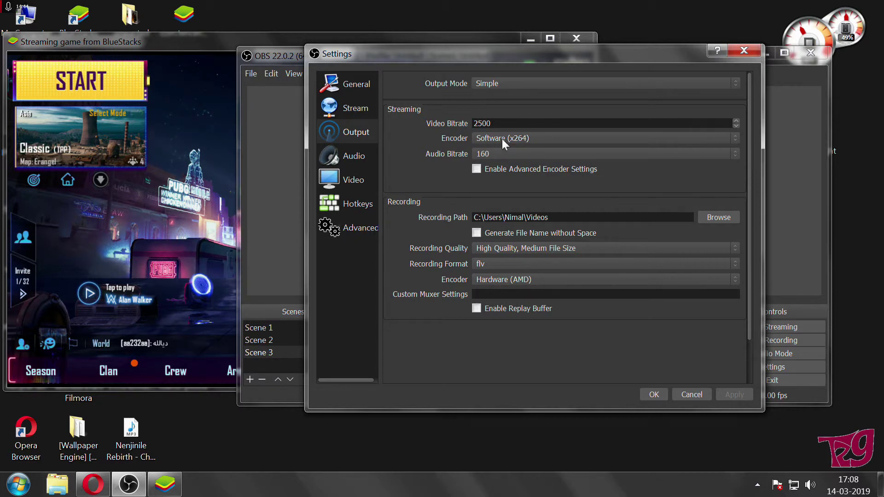
pyautogui.click(502, 139)
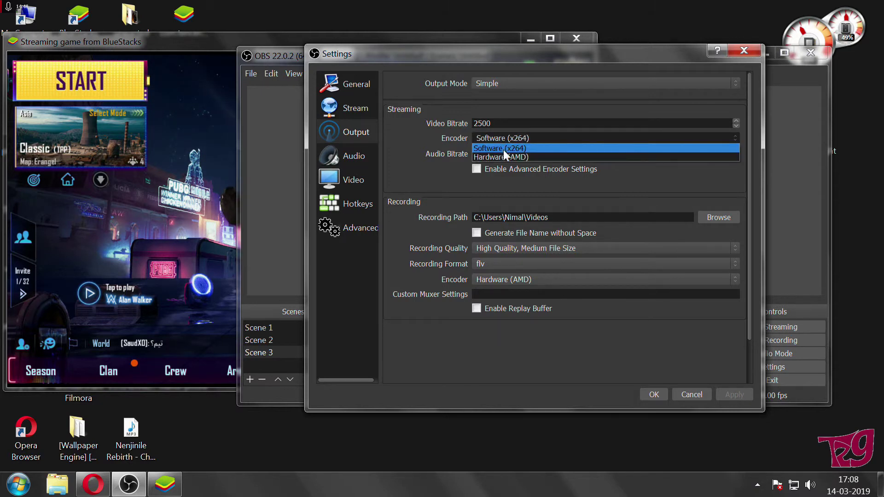
pyautogui.click(503, 147)
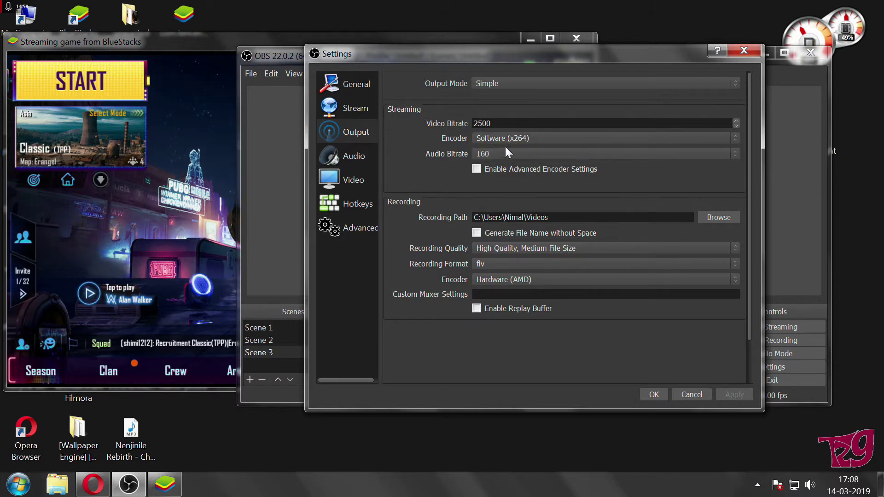
pyautogui.click(742, 50)
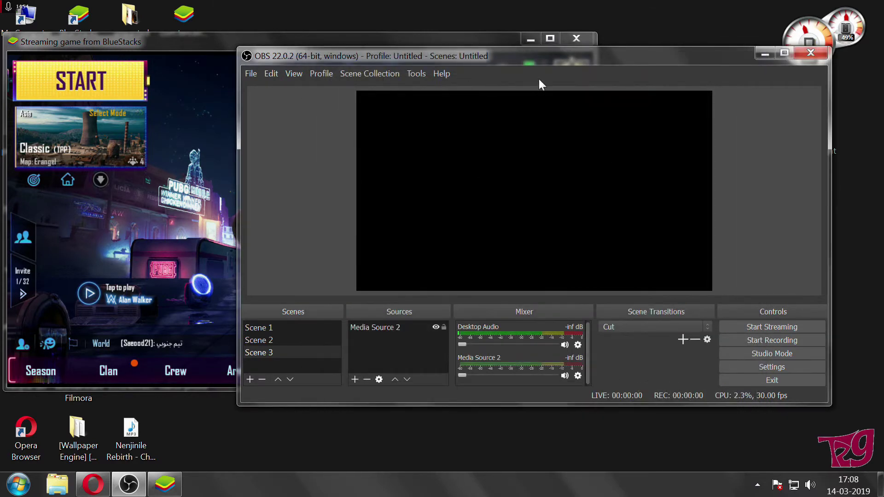
# Preview the opening video in Scene 1 and the video in Scene 3 once more
pyautogui.moveTo(565, 64); pyautogui.dragTo(556, 62)
pyautogui.click(272, 324)
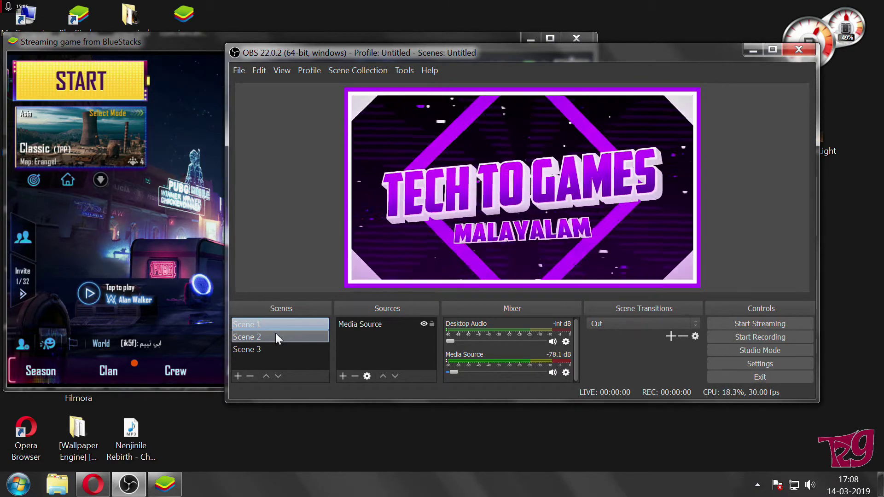
pyautogui.click(274, 351)
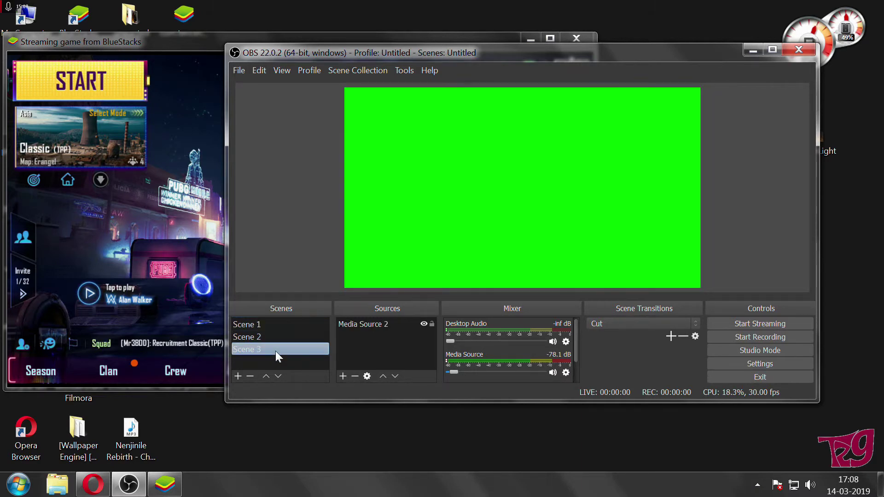
# Close OBS and move the BlueStacks game window toward the middle of the desktop
pyautogui.click(810, 51)
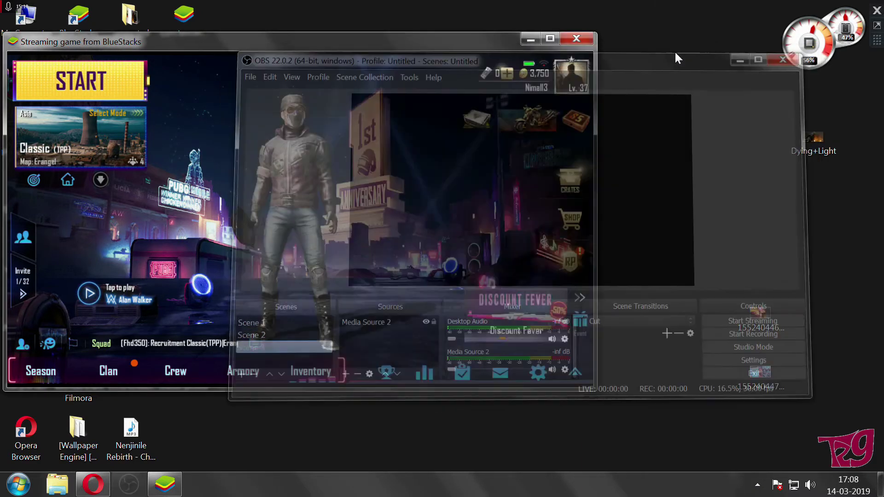
pyautogui.moveTo(405, 48); pyautogui.dragTo(571, 33)
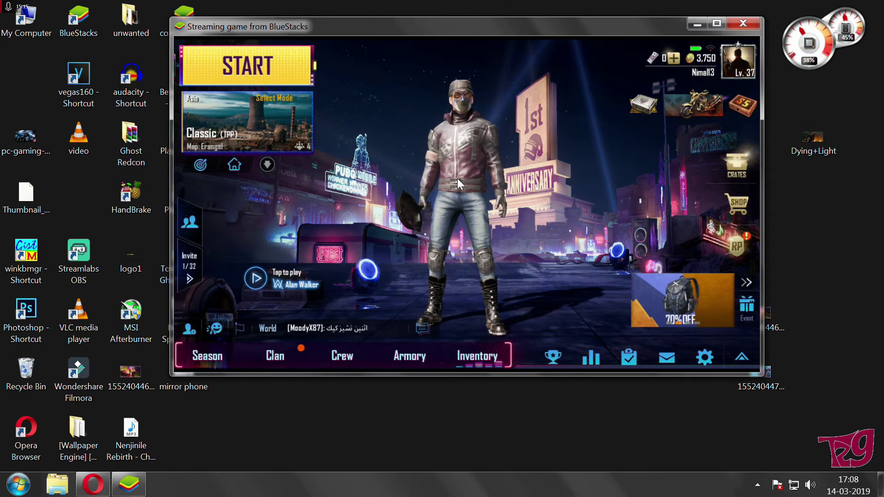
pyautogui.moveTo(352, 38); pyautogui.dragTo(405, 48)
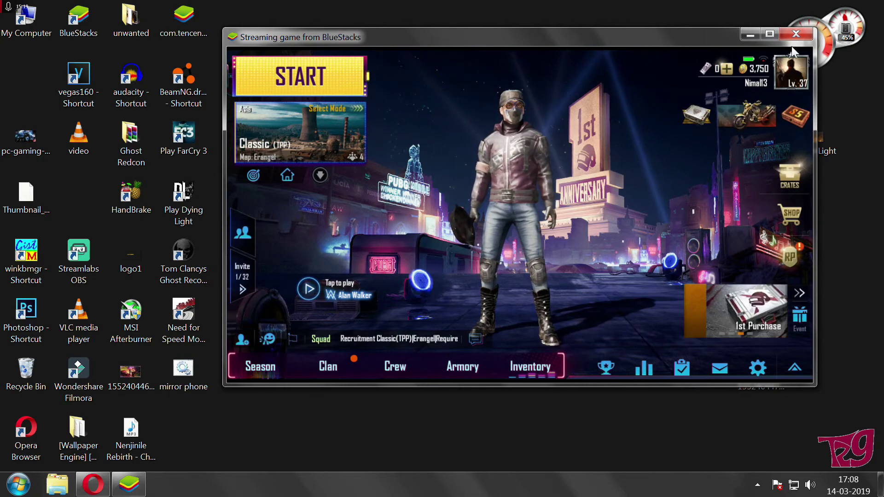